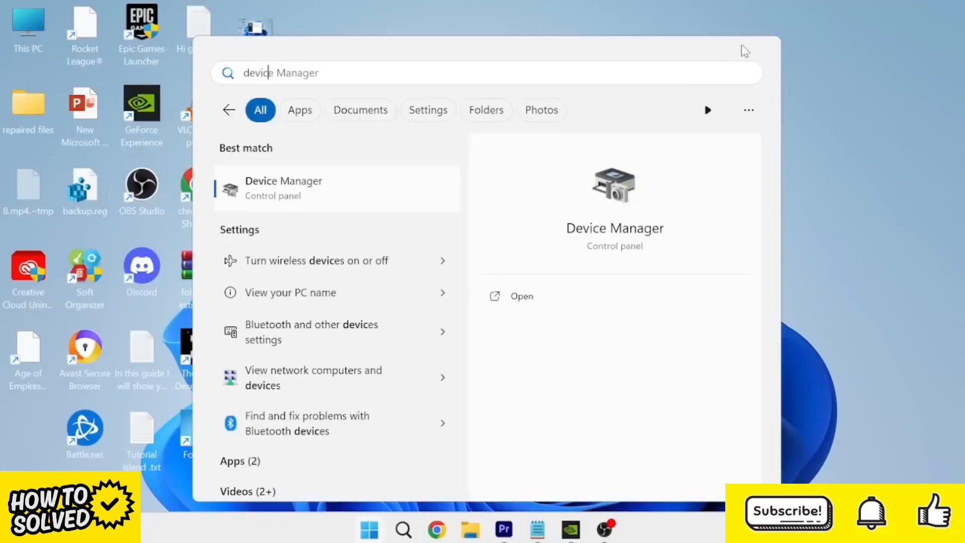
- Run an automatic driver update search for the NVIDIA GeForce GTX 1660 Ti display adapter in Device Manager and close the windows
left_click(362, 191)
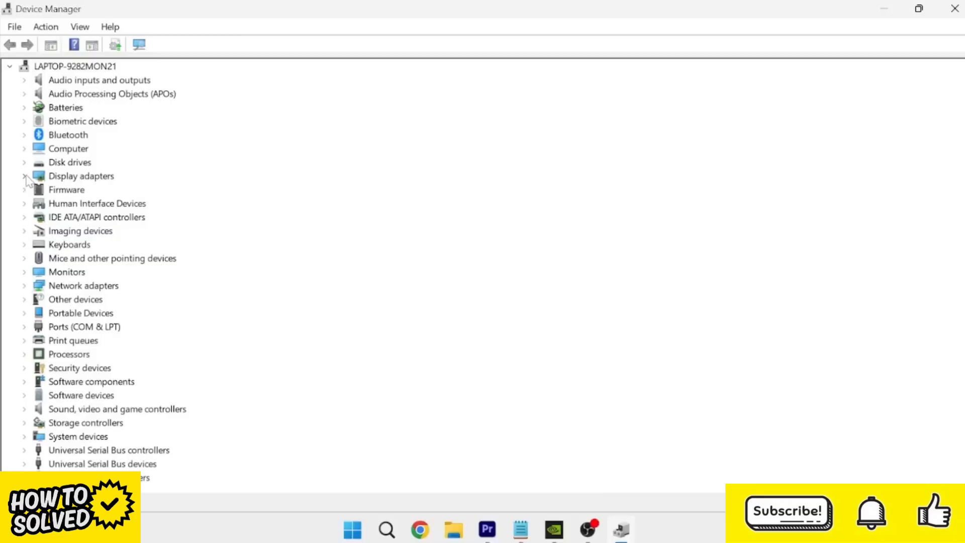
left_click(24, 177)
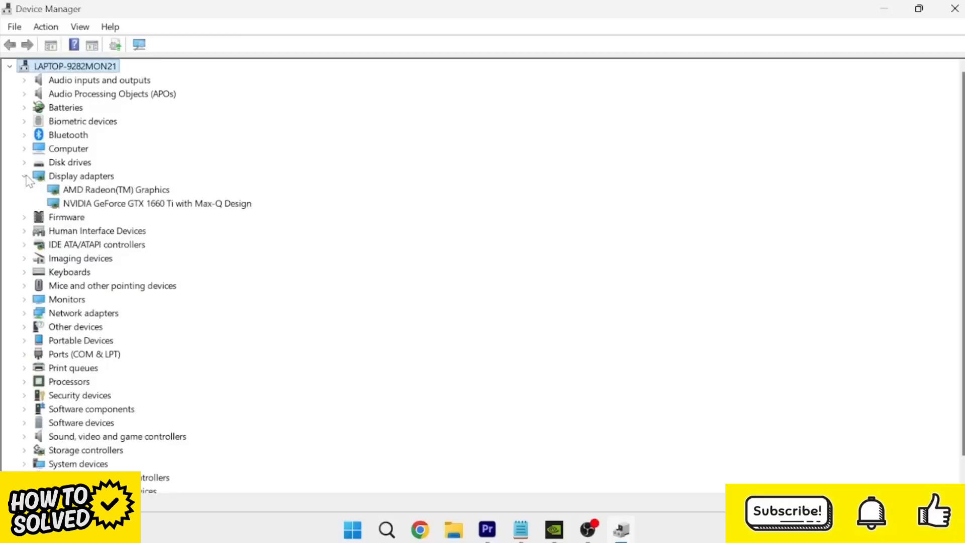
right_click(109, 204)
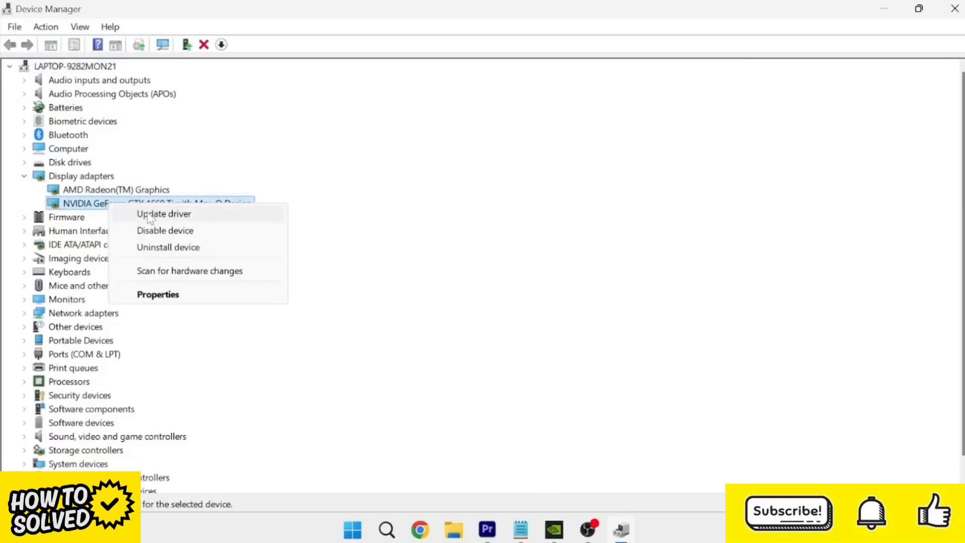
left_click(182, 215)
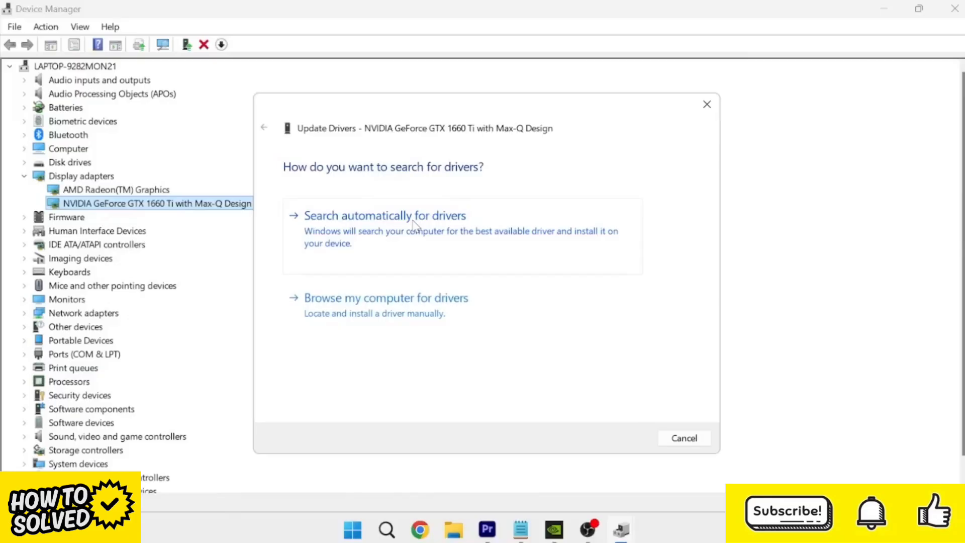
left_click(413, 222)
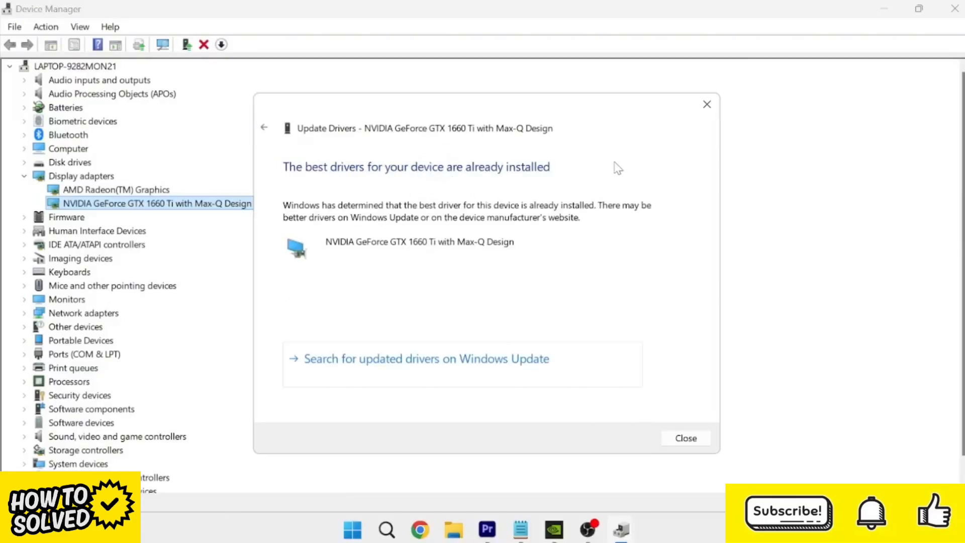
left_click(707, 104)
left_click(955, 9)
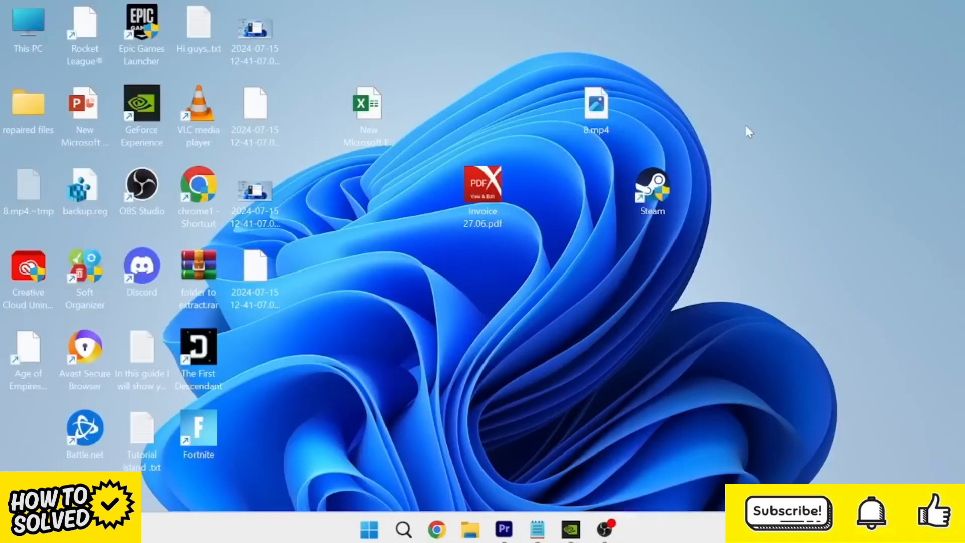
- Open Windows Defender Firewall's list of allowed apps and unlock it for changes
key("super")
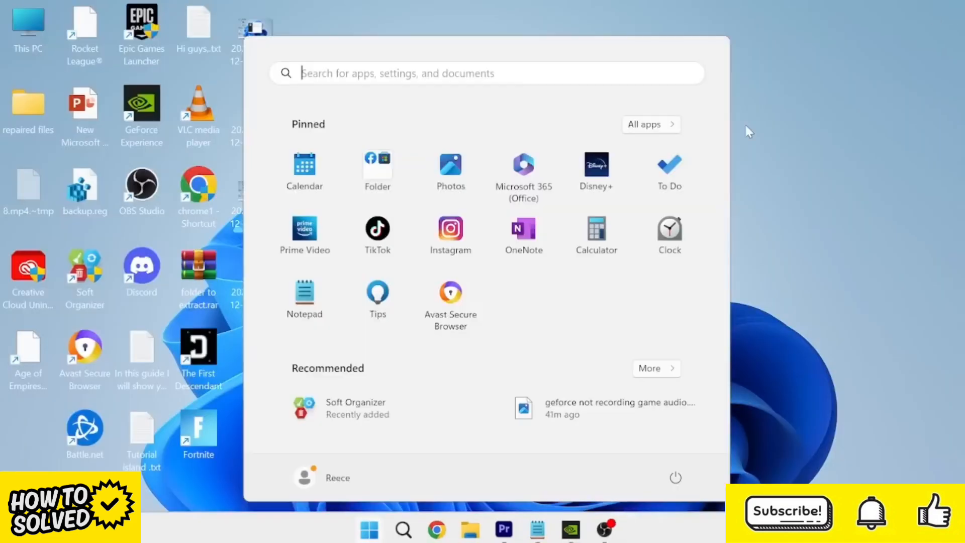
type("wind")
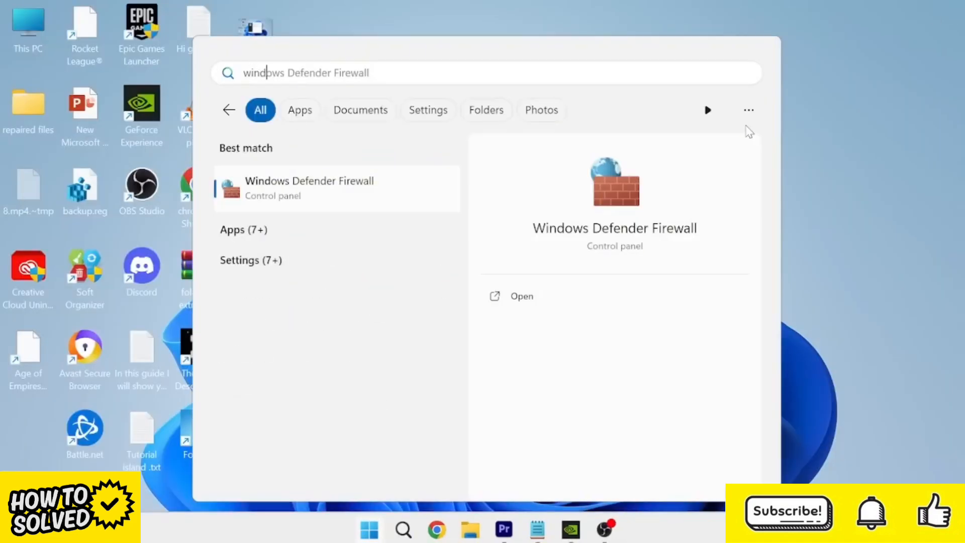
type("ows de")
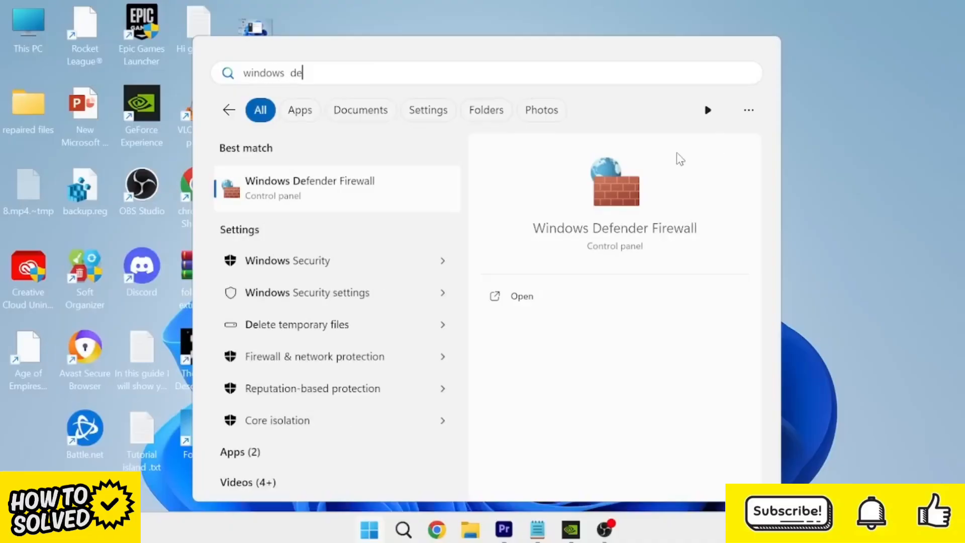
left_click(375, 185)
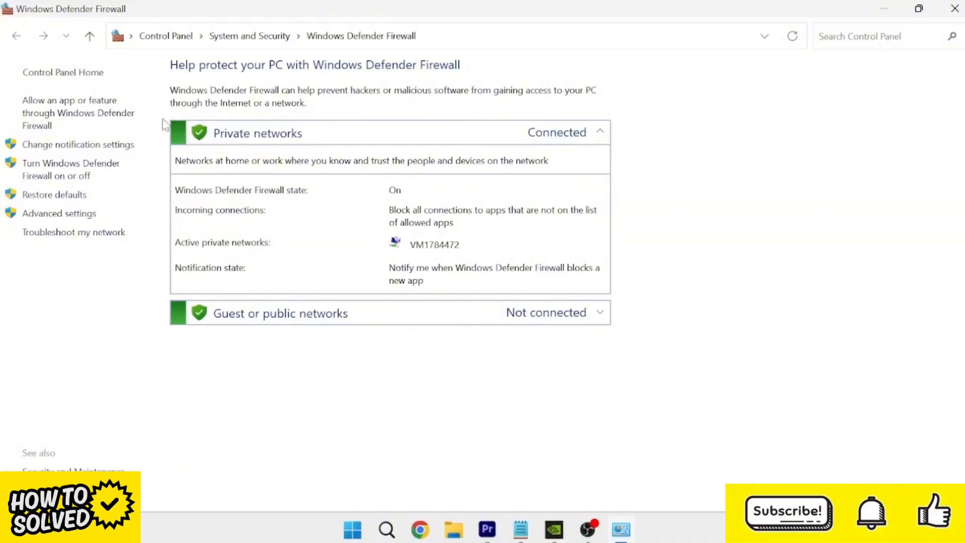
left_click(106, 112)
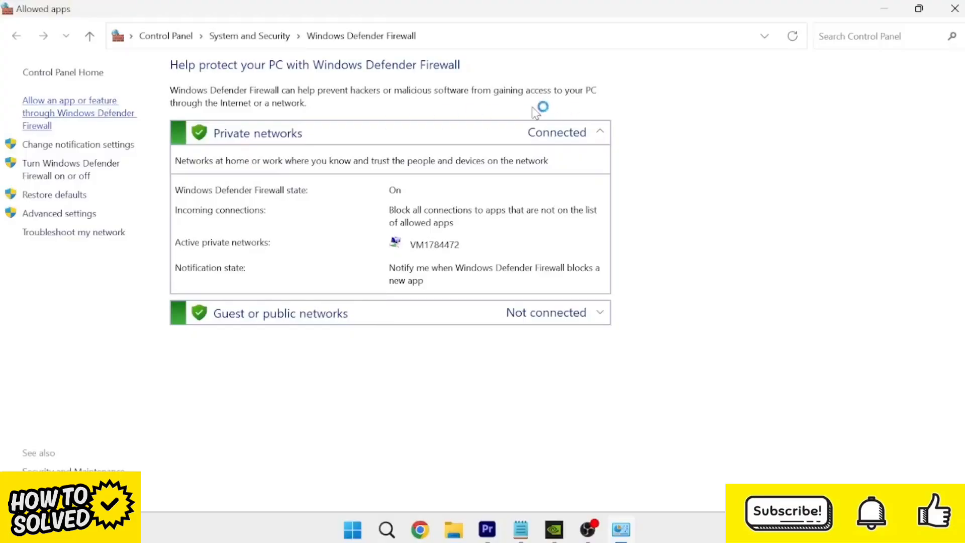
left_click(687, 120)
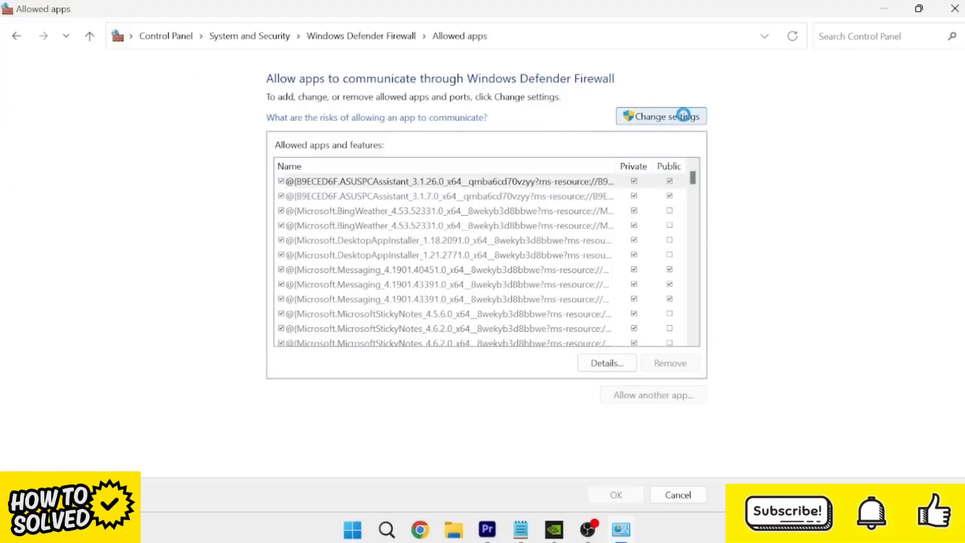
- Start allowing another app and browse to the NVIDIA GeForce Experience folder under C:, Program Files, NVIDIA Corporation
left_click(639, 396)
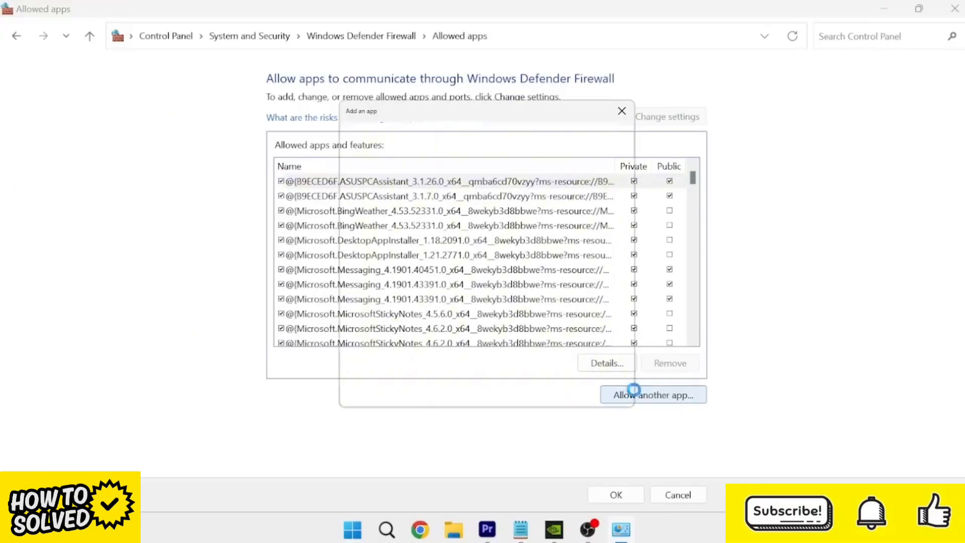
left_click(597, 335)
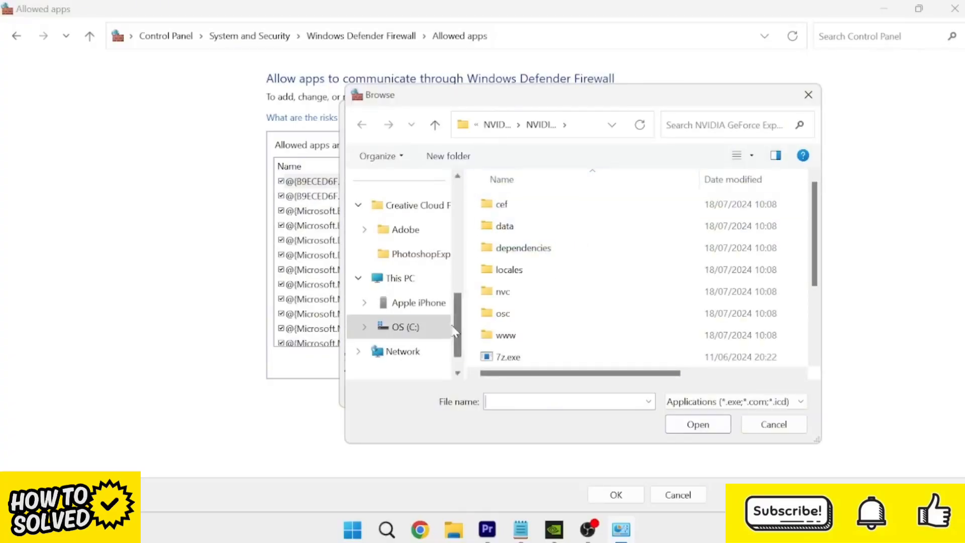
left_click(407, 328)
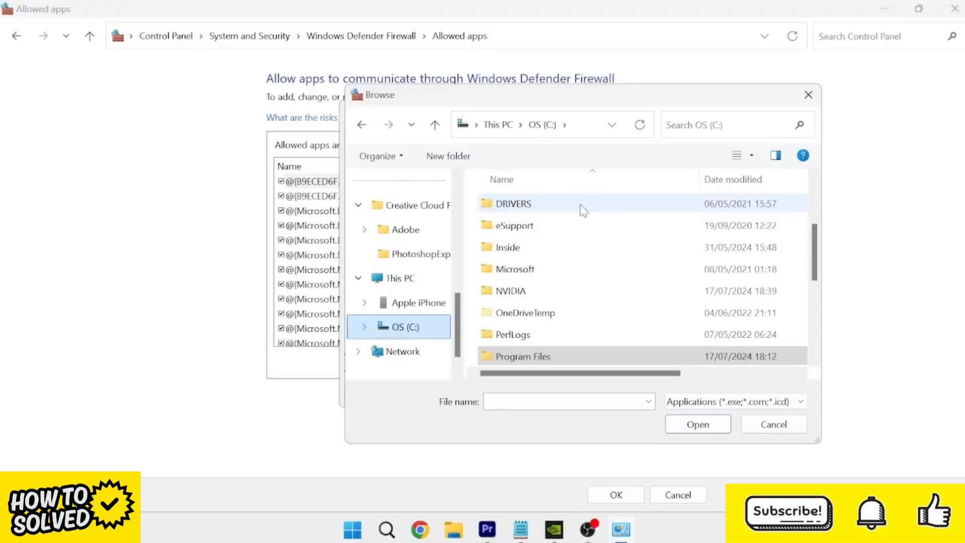
double_click(533, 356)
scroll(578, 258, "down", 5)
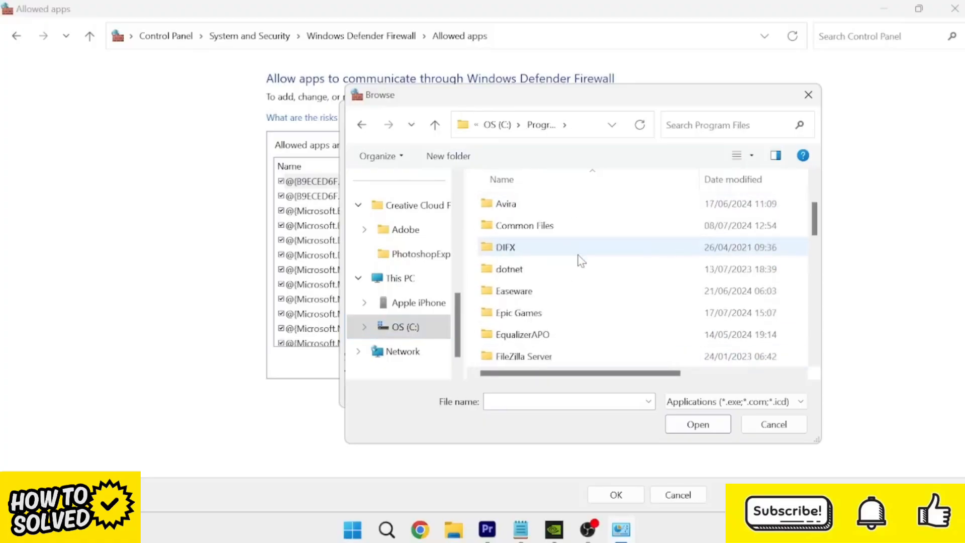
scroll(574, 267, "down", 1)
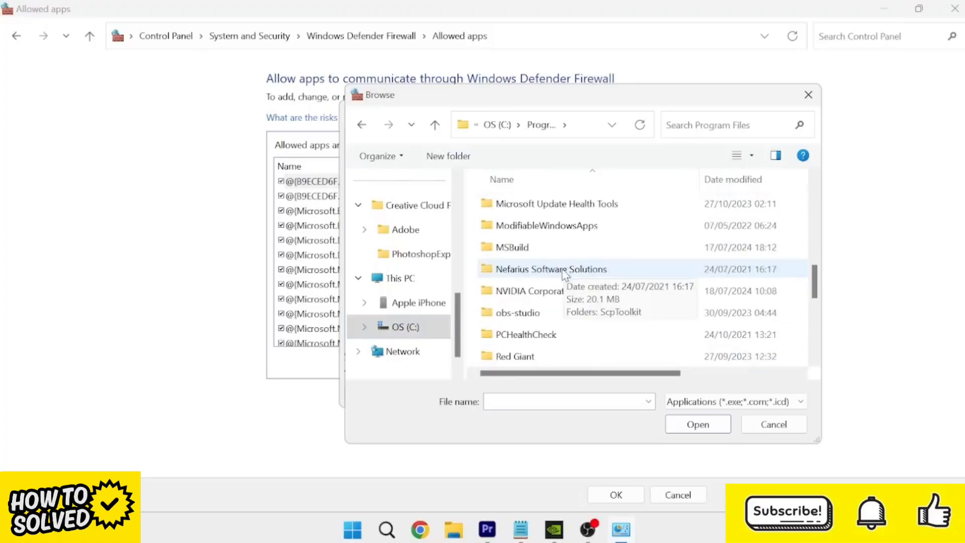
double_click(547, 293)
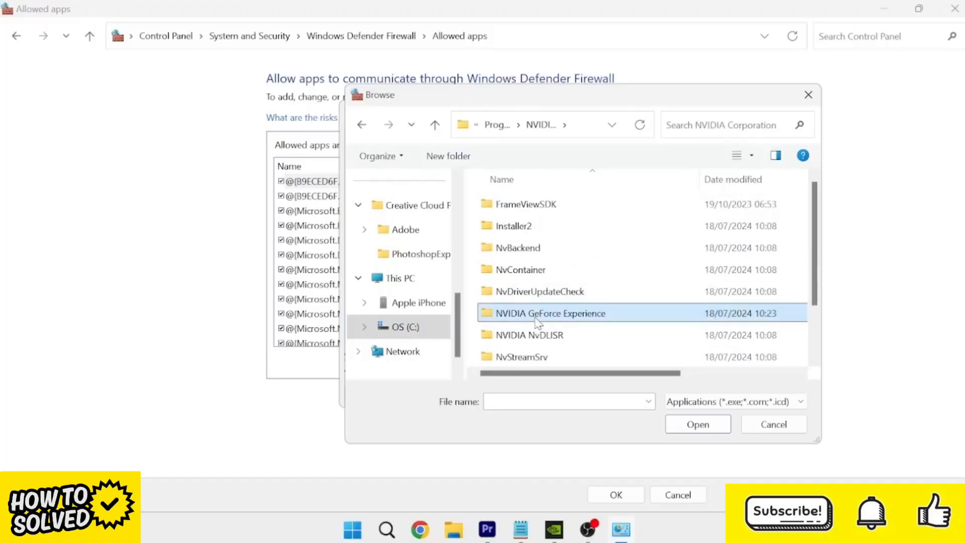
double_click(510, 314)
- Choose NVIDIA GeForce Experience.exe and add it to the apps allowed through the firewall
scroll(556, 216, "down", 2)
left_click(553, 292)
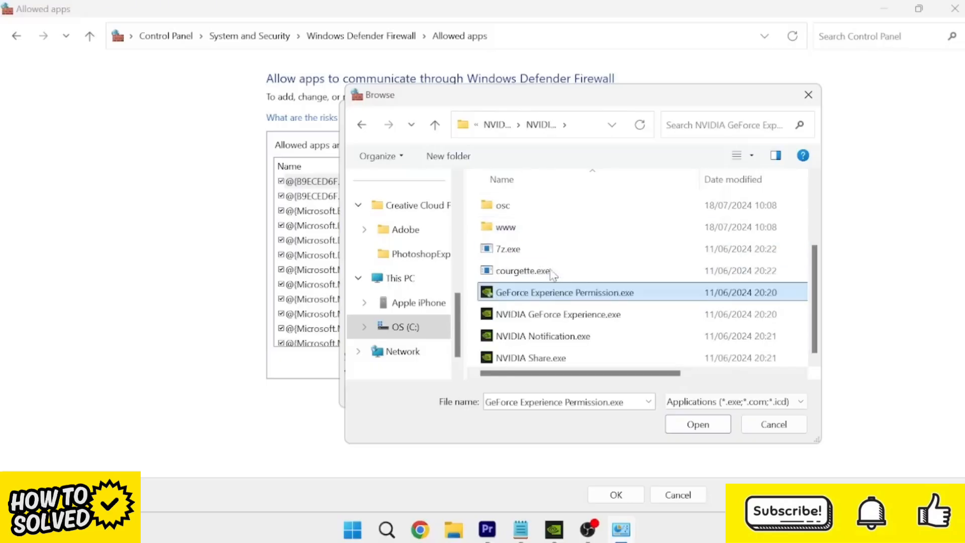
left_click(532, 315)
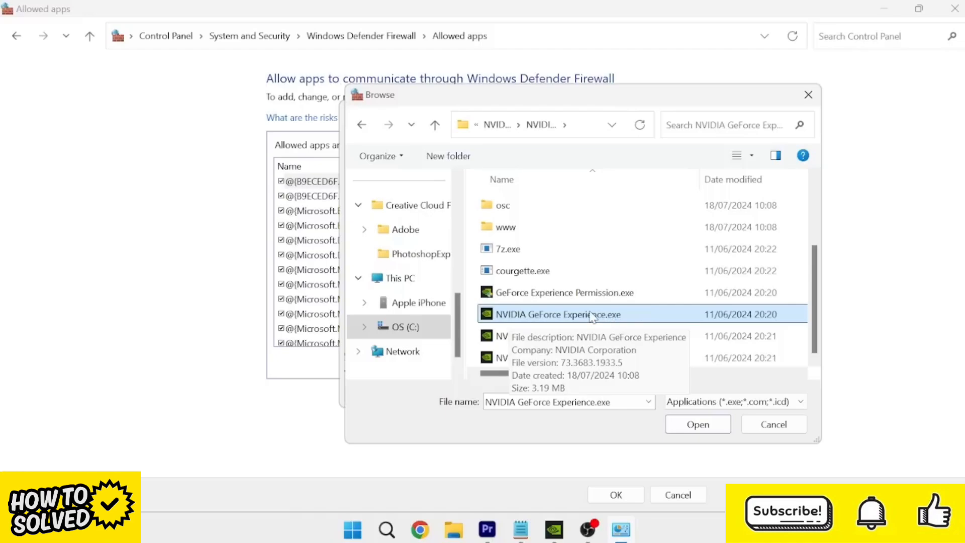
double_click(522, 314)
left_click(547, 397)
- Check the NVIDIA GeForce Experience entry's private and public network permissions, save the allowed apps and close the firewall window
left_click_drag(694, 176, 702, 273)
left_click(340, 212)
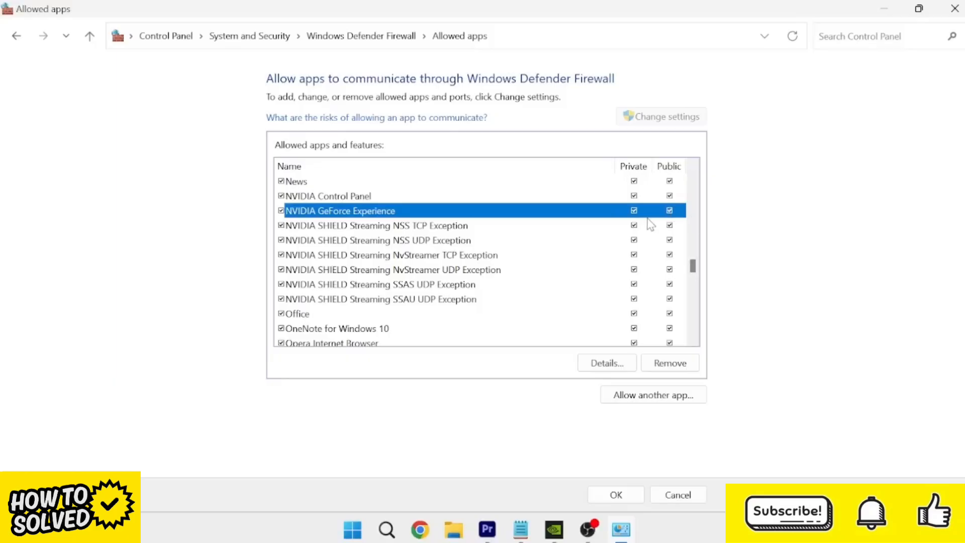
left_click(617, 494)
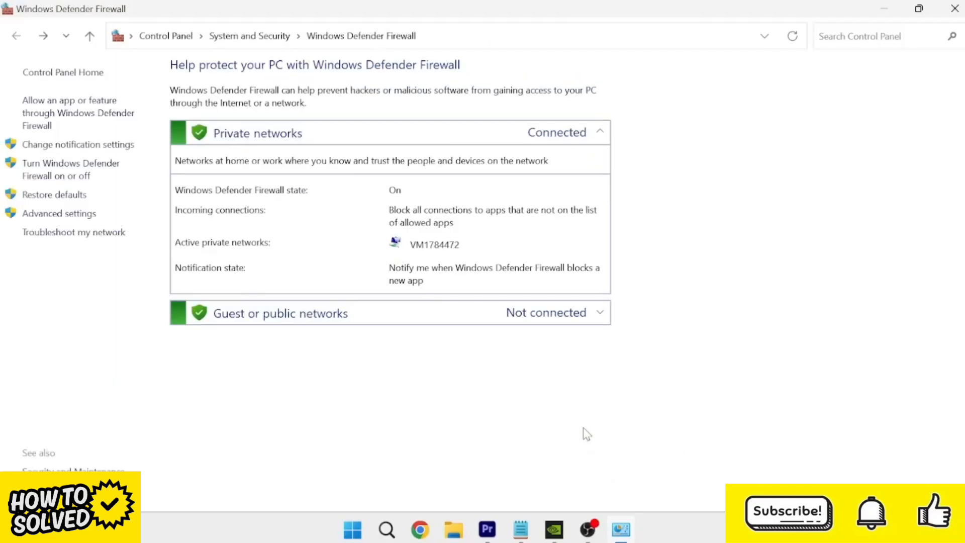
left_click(956, 7)
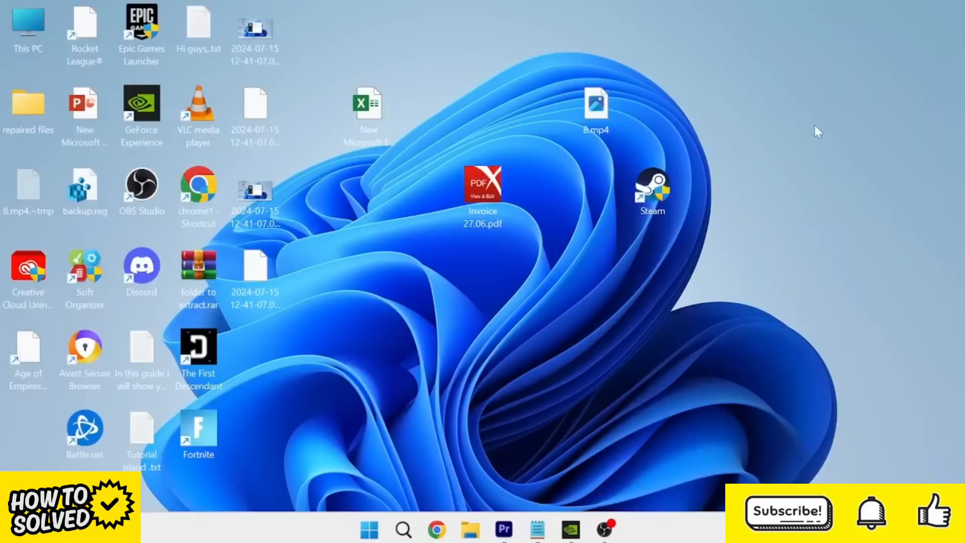
- Search Windows for "services" and open the Services app
key("super")
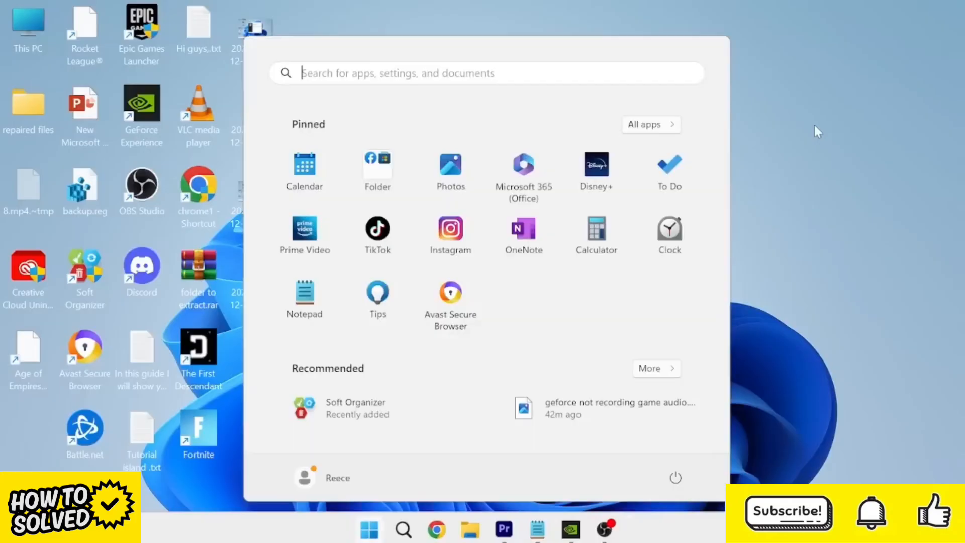
type("services")
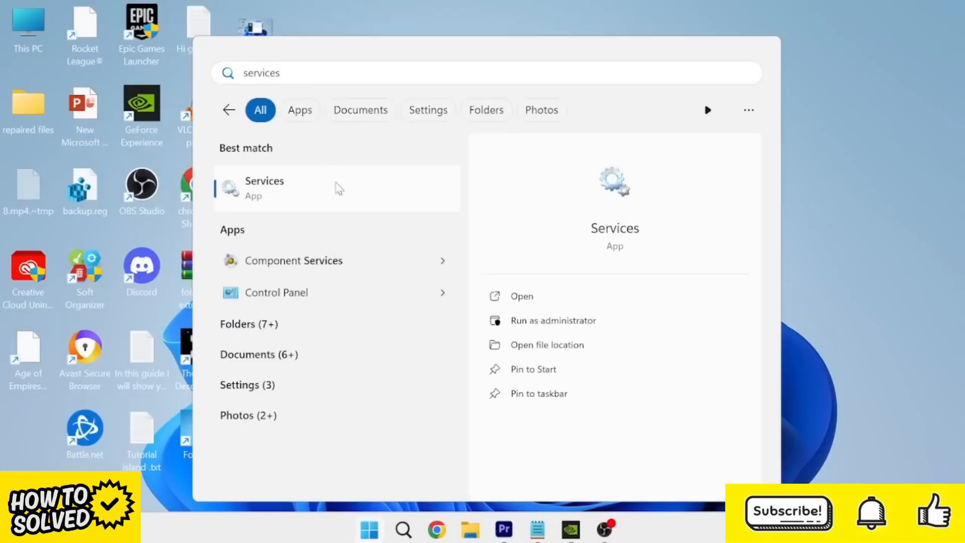
left_click(359, 200)
- Find the NVIDIA Display Container LS service in the list and restart it
scroll(962, 136, "down", 10)
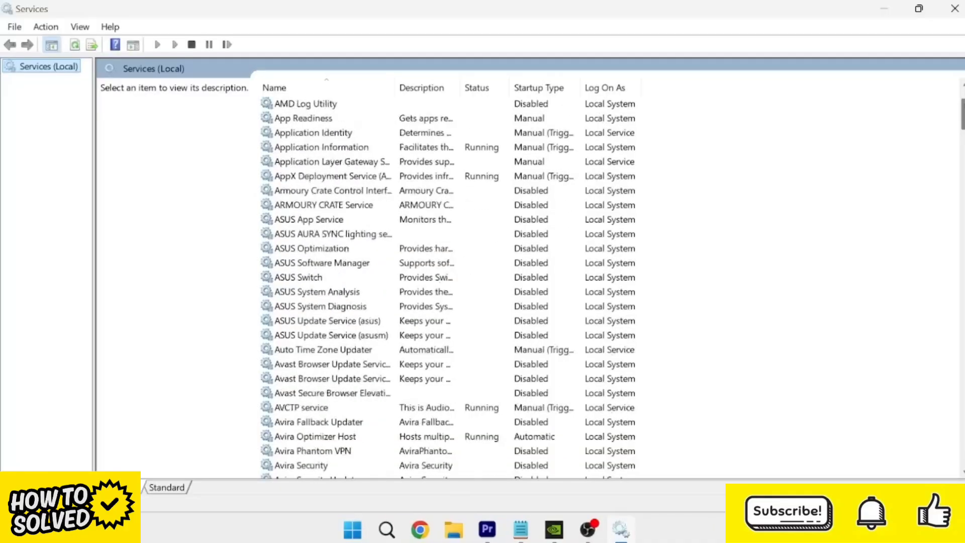
left_click_drag(962, 136, 921, 282)
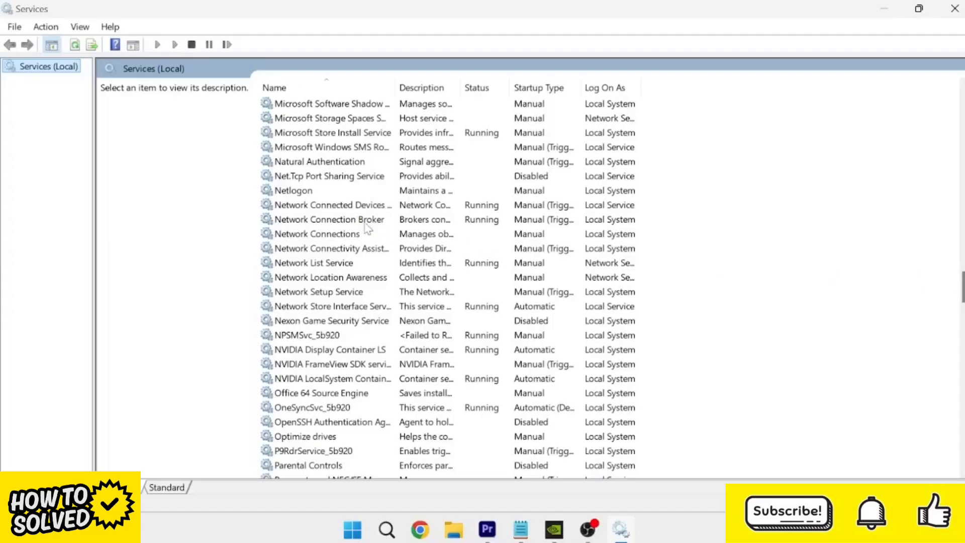
left_click(332, 365)
scroll(340, 367, "down", 1)
left_click(303, 292)
left_click(302, 307)
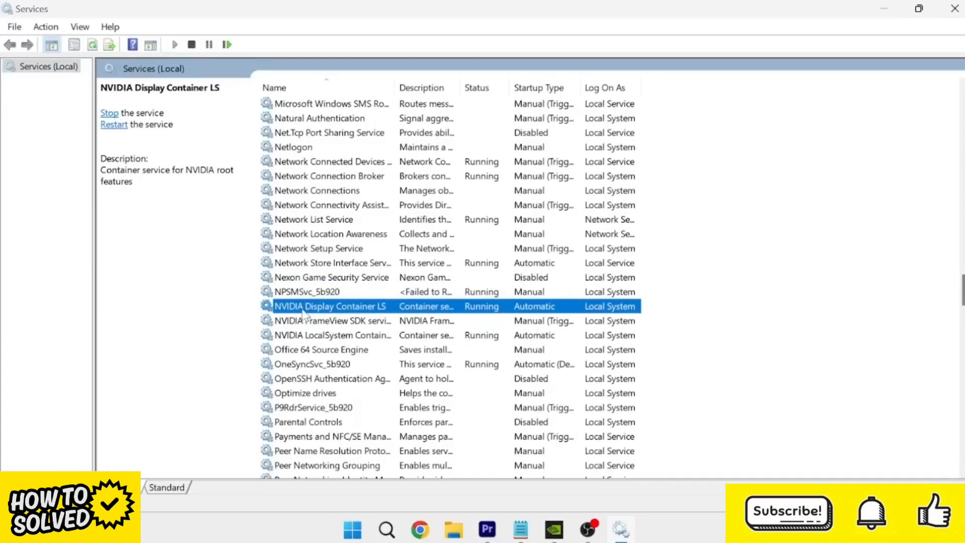
right_click(335, 313)
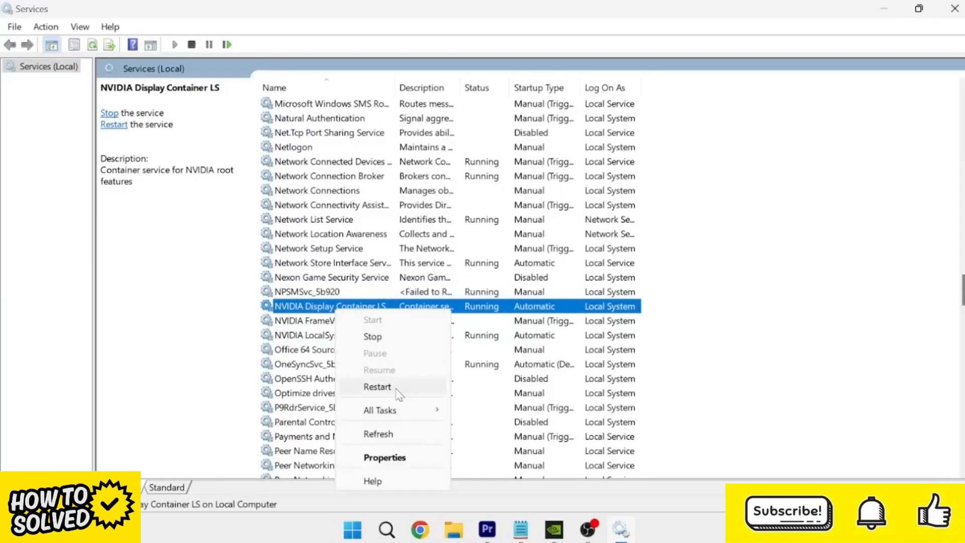
left_click(377, 386)
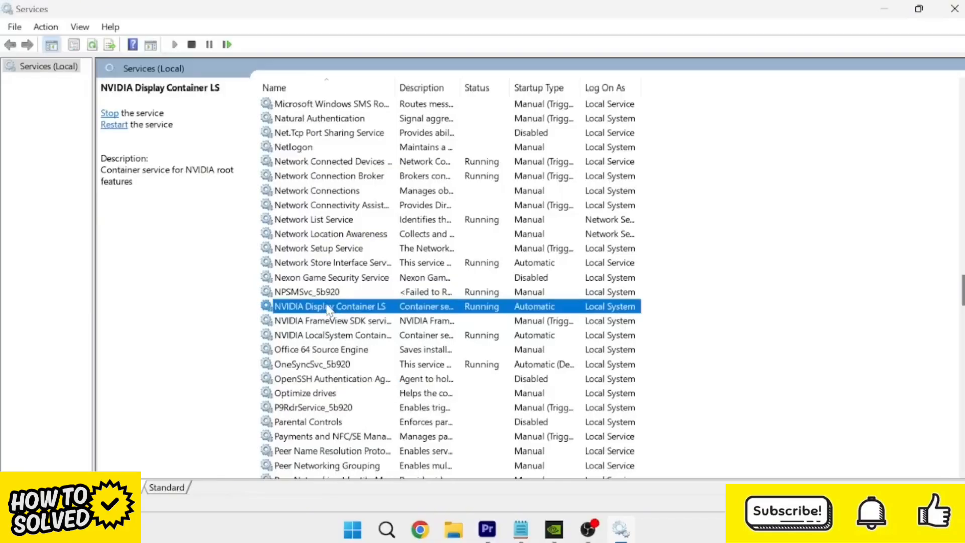
- Start the NVIDIA FrameView SDK service from its properties, then restart it
left_click(322, 325)
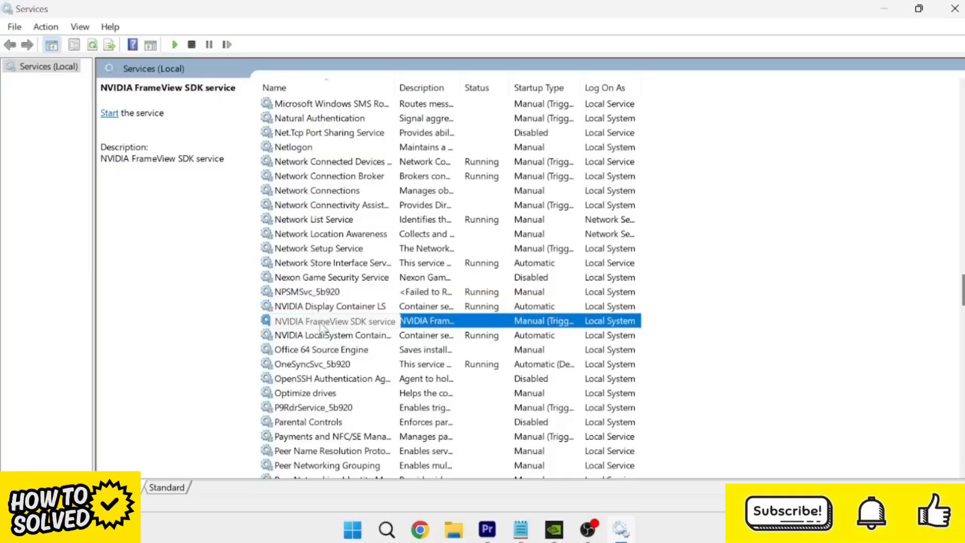
double_click(322, 324)
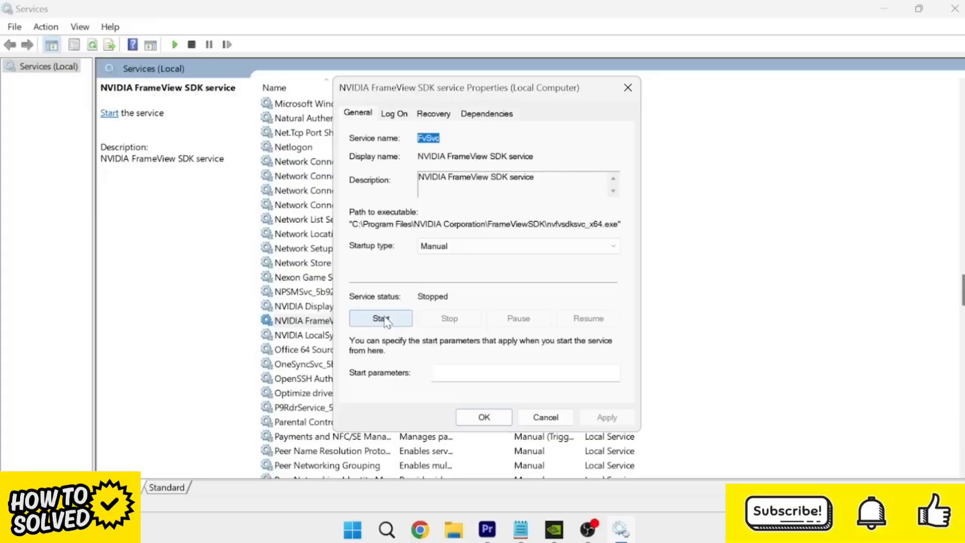
left_click(385, 319)
left_click(483, 417)
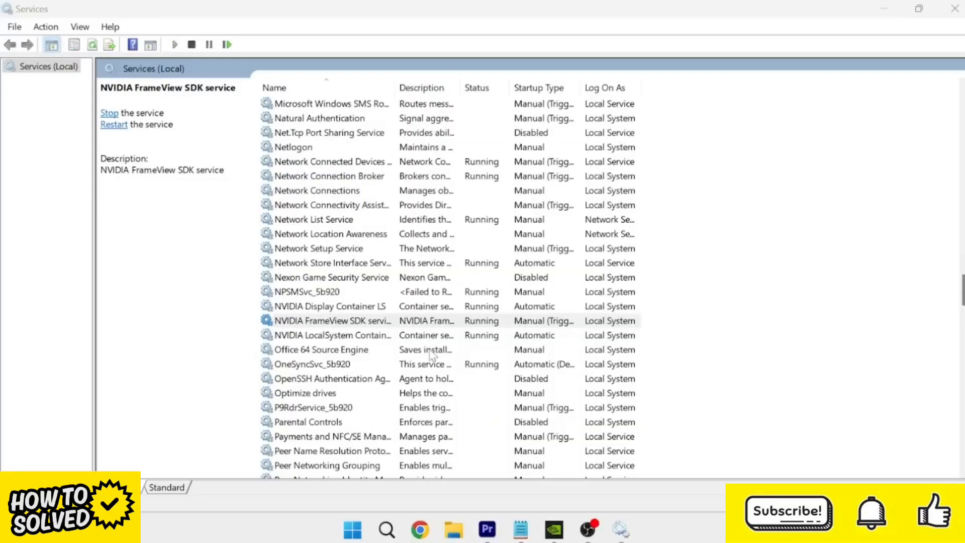
right_click(358, 323)
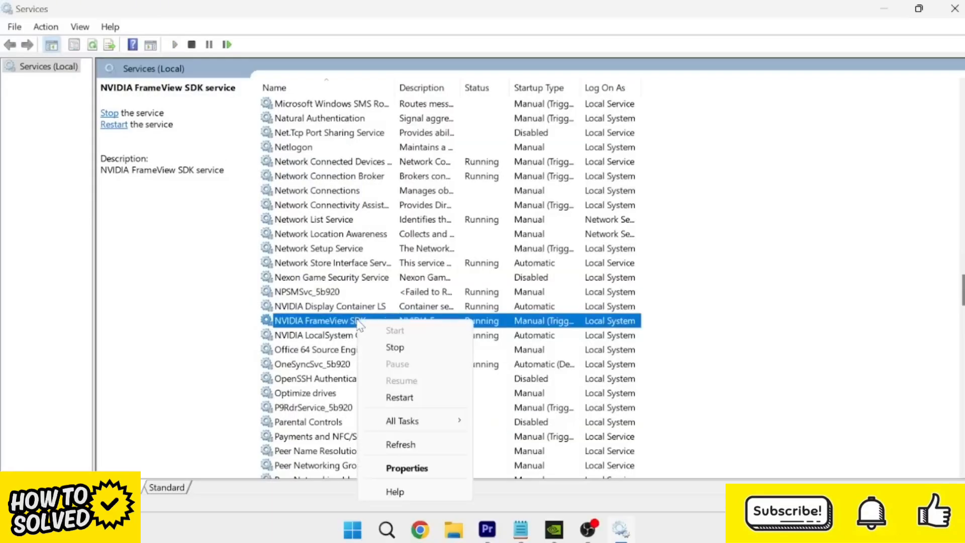
left_click(436, 398)
- Restart the NVIDIA LocalSystem Container service and close the Services window
left_click(289, 337)
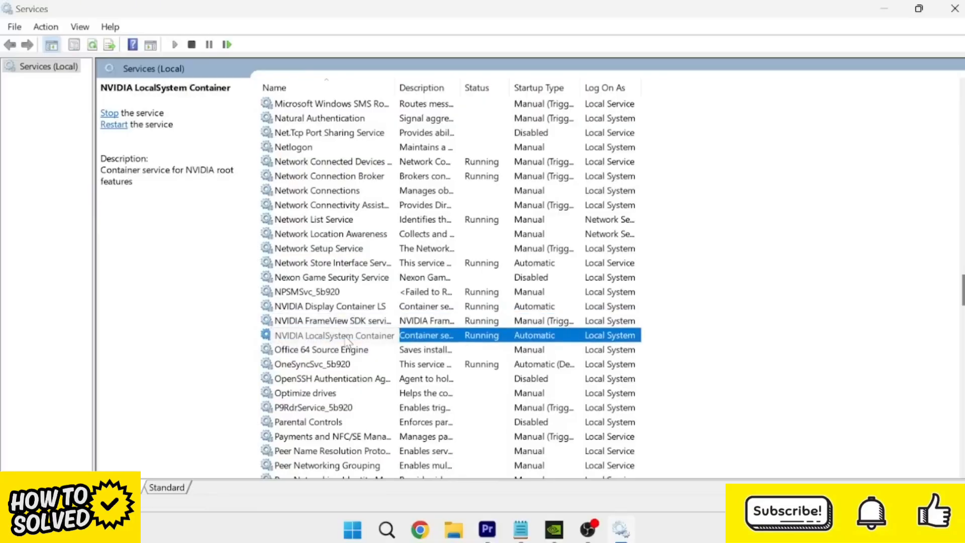
right_click(366, 336)
right_click(308, 335)
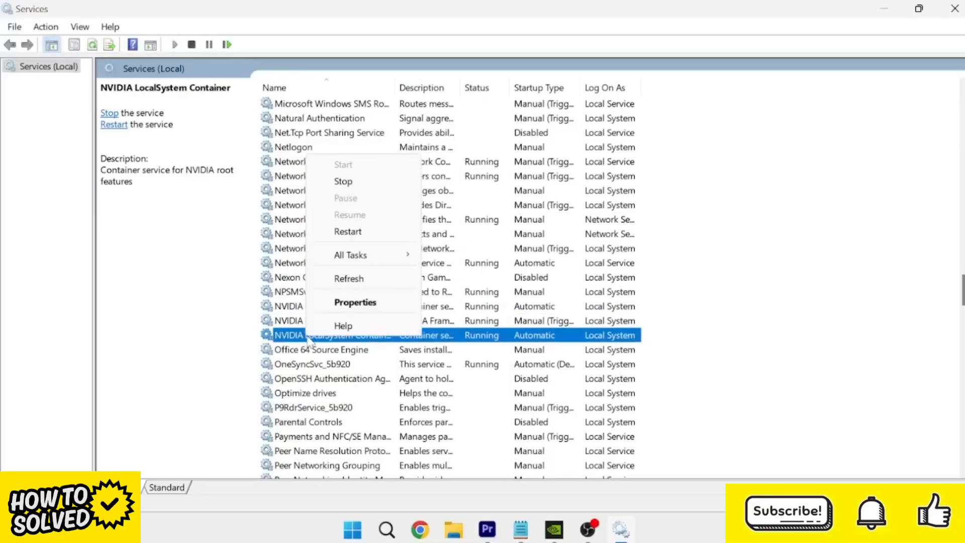
left_click(366, 237)
left_click(455, 320)
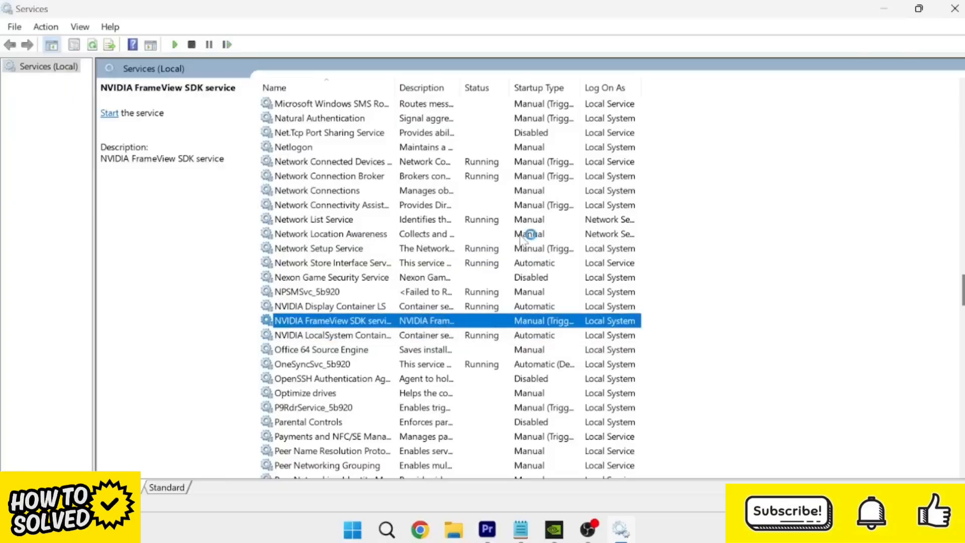
left_click(955, 8)
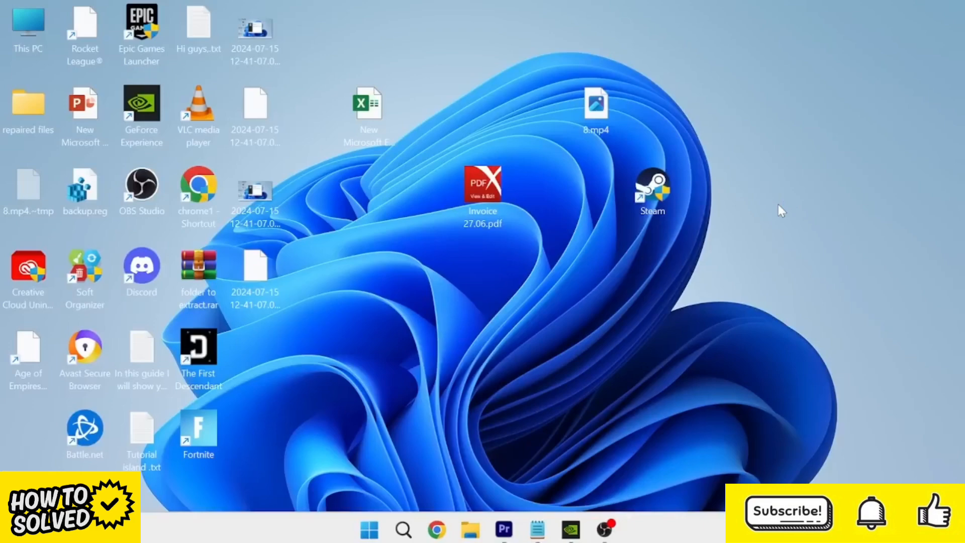
- Search Windows for "run", open the Run dialog and go to the %localappdata% folder
key("super")
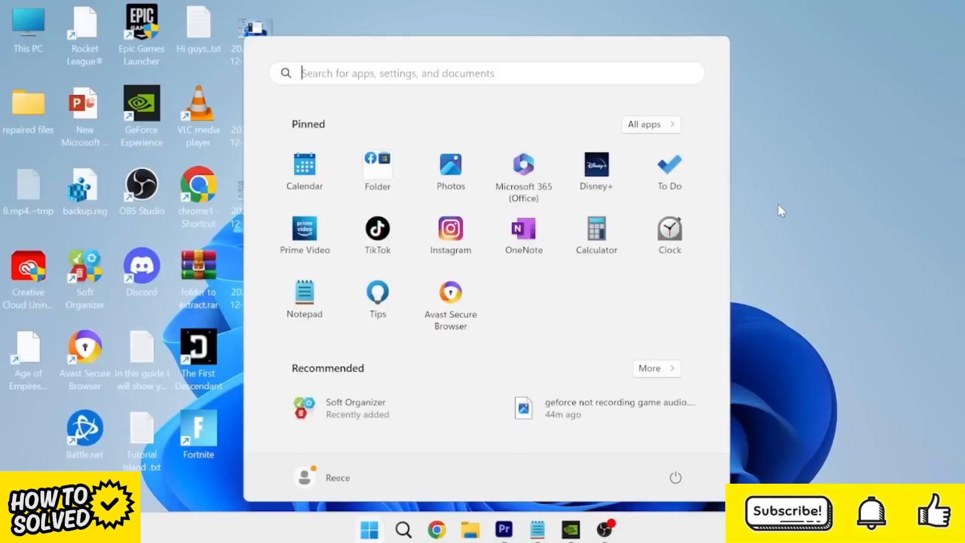
type("run")
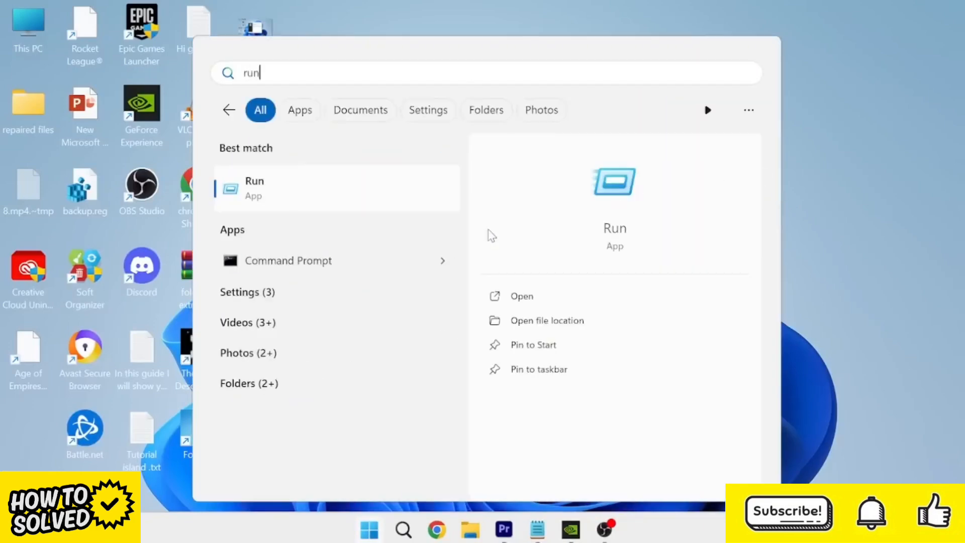
left_click(334, 194)
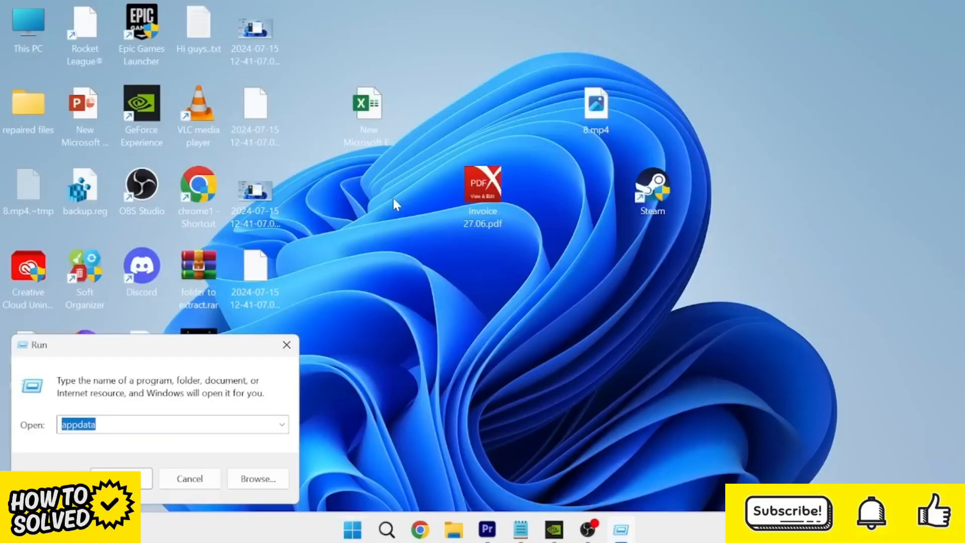
type("%lo")
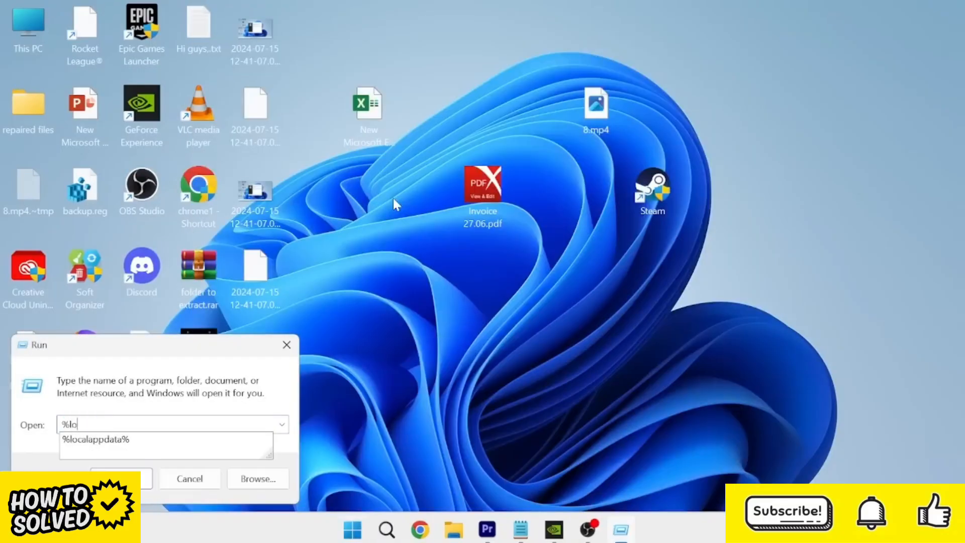
type("calappdata%")
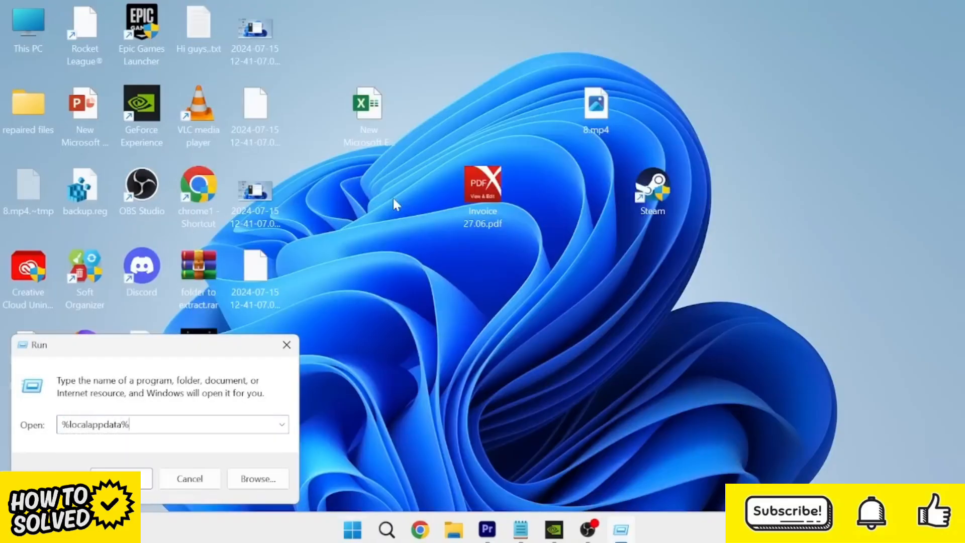
key("Return")
- Open the NVIDIA Corporation folder in Local, then its NVIDIA GeForce Experience subfolder
scroll(306, 263, "down", 12)
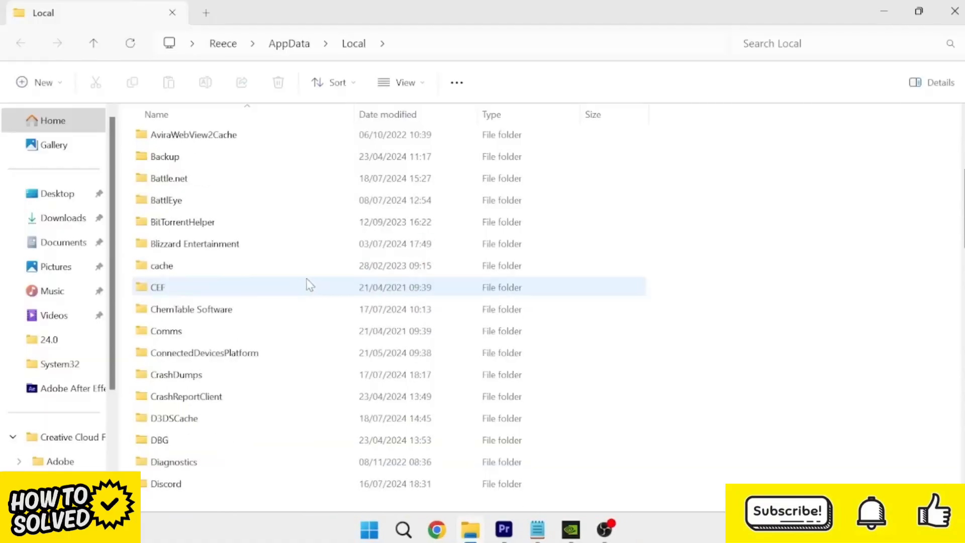
scroll(261, 292, "down", 3)
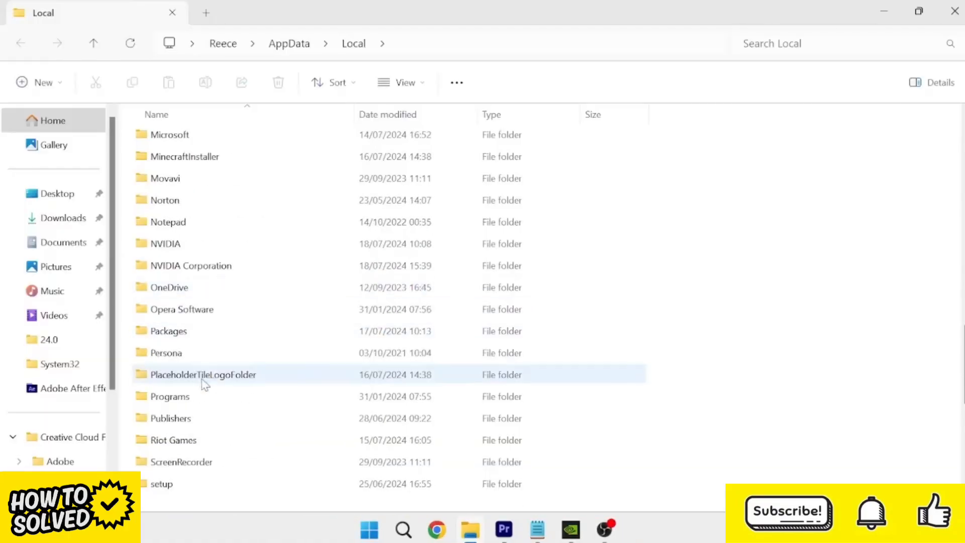
double_click(201, 266)
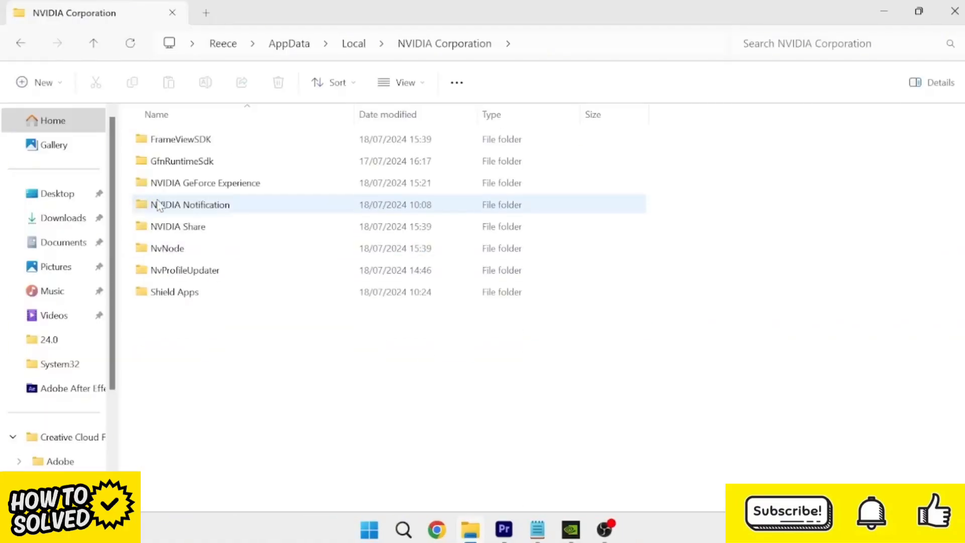
left_click(191, 185)
double_click(190, 184)
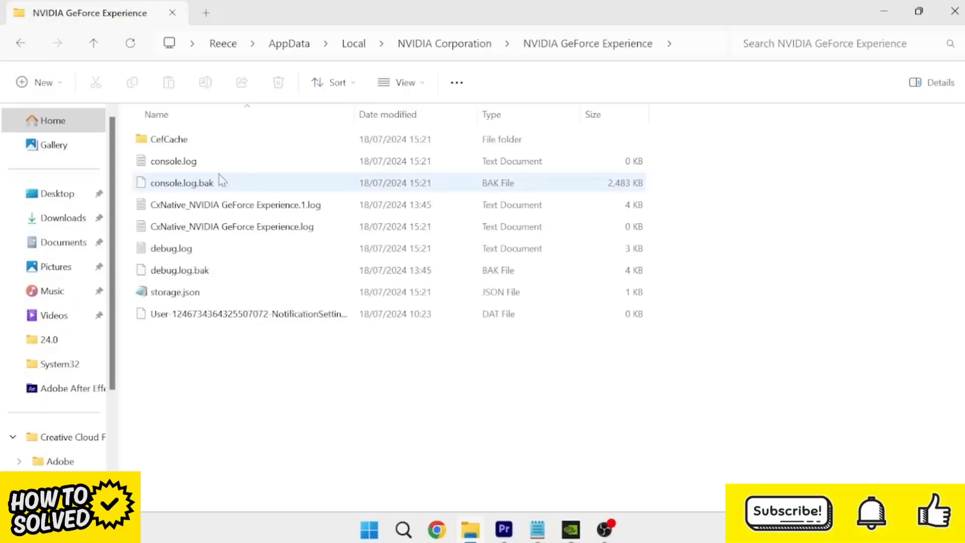
- Try to delete the CefCache folder from the NVIDIA GeForce Experience folder
left_click(176, 143)
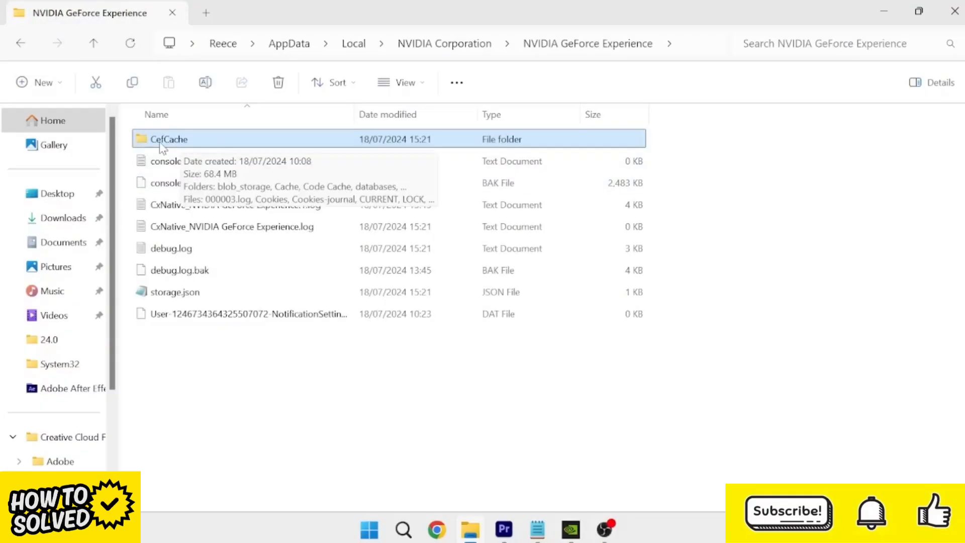
right_click(162, 147)
left_click(273, 155)
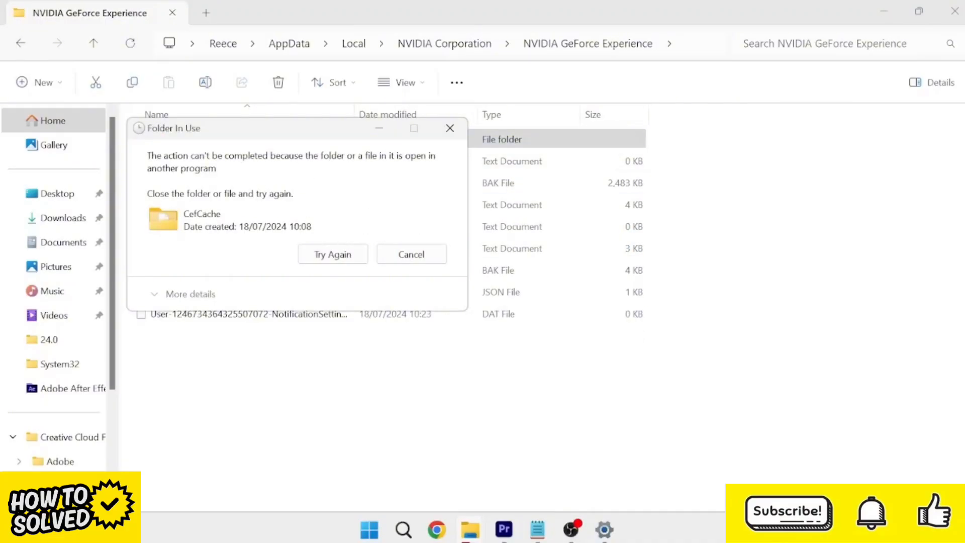
- Exit the NVIDIA app running in the background and retry deleting the CefCache folder
left_click(757, 529)
right_click(700, 484)
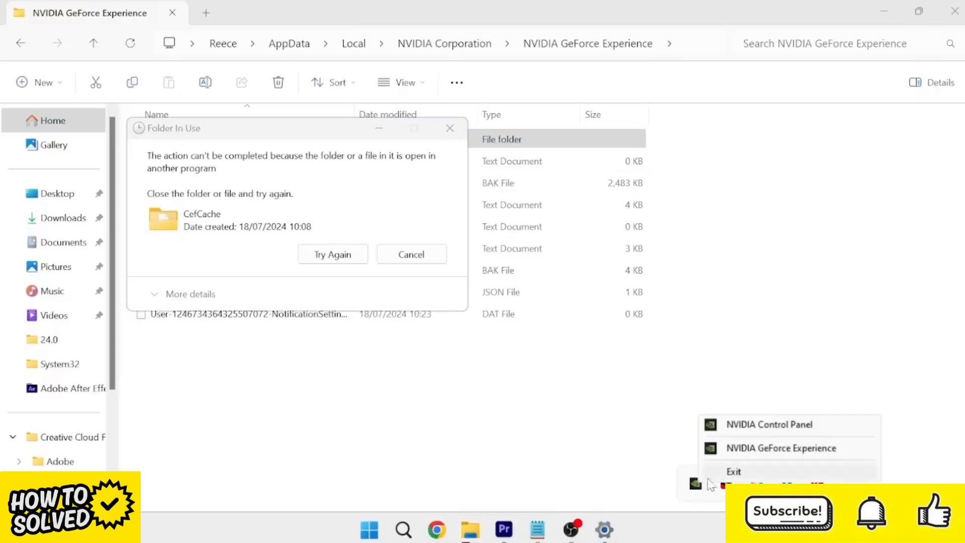
left_click(753, 472)
left_click(325, 142)
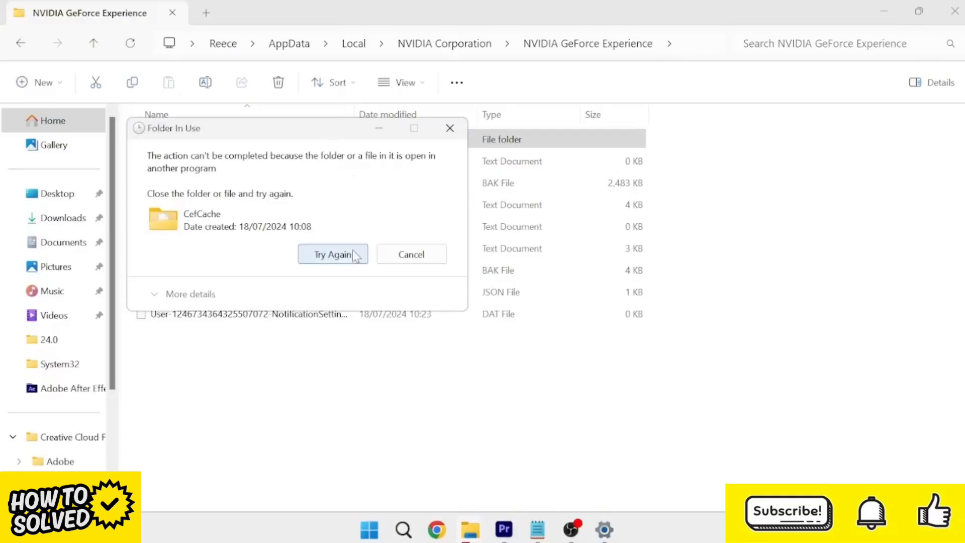
left_click(338, 257)
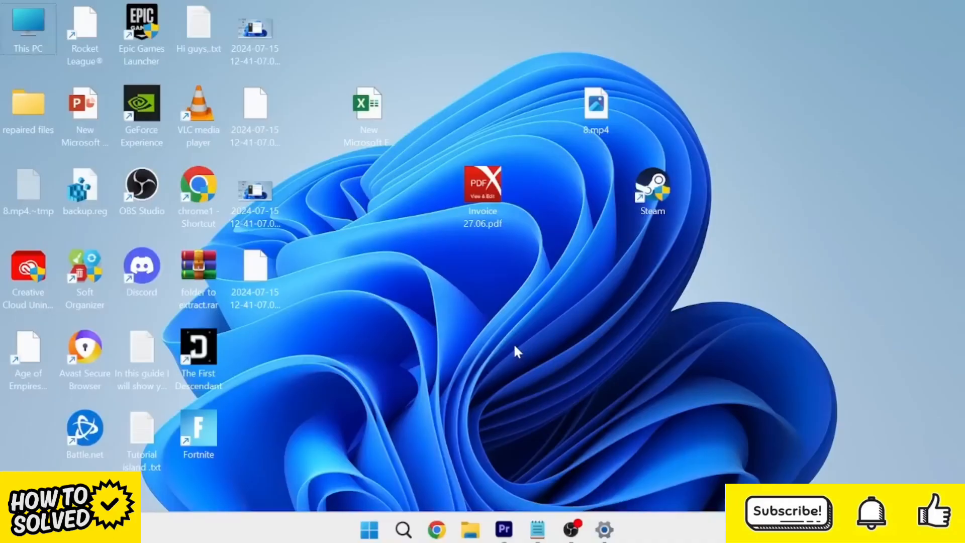
- Search Windows for "program" and open Add or remove programs
key("super")
type("program")
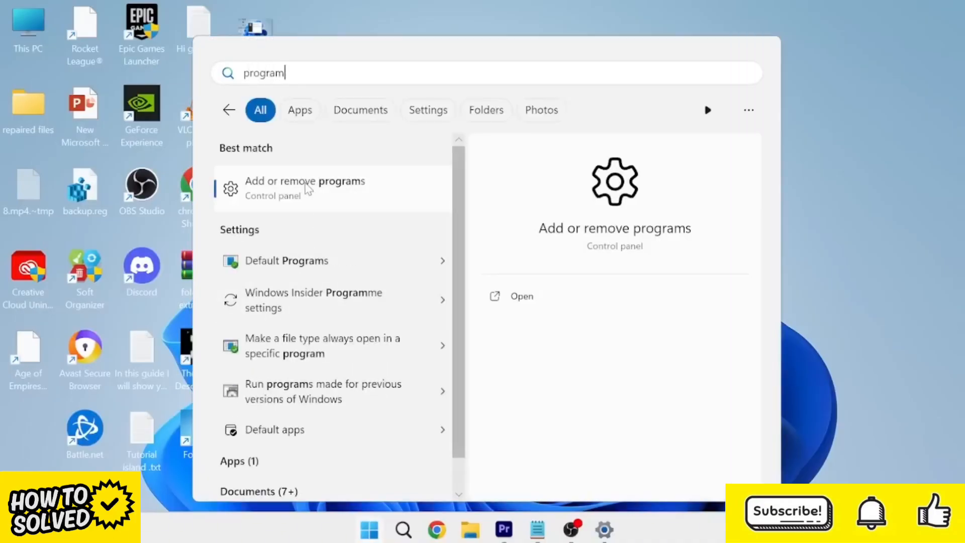
left_click(307, 189)
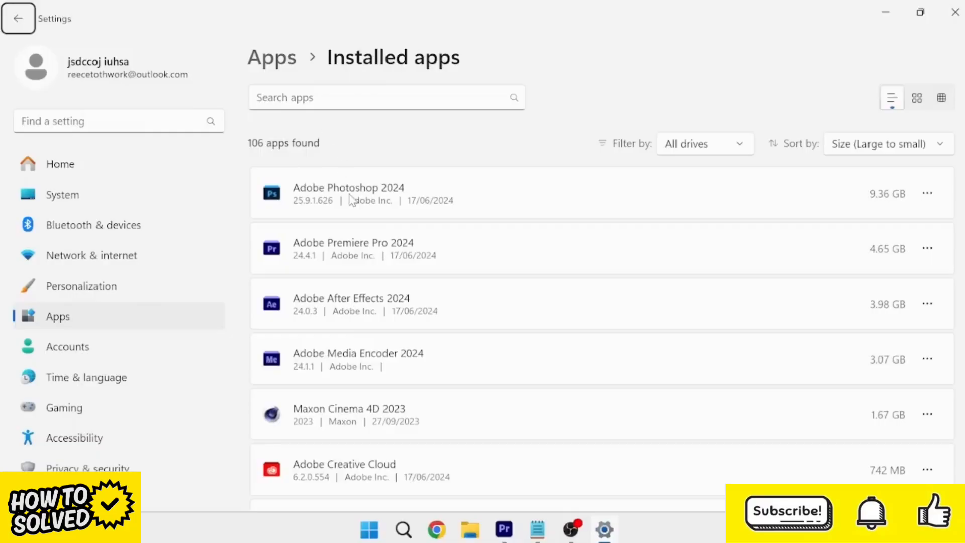
- Search the installed apps for "geforce", uninstall NVIDIA GeForce Experience and close the uninstaller
left_click(330, 97)
type("gefor")
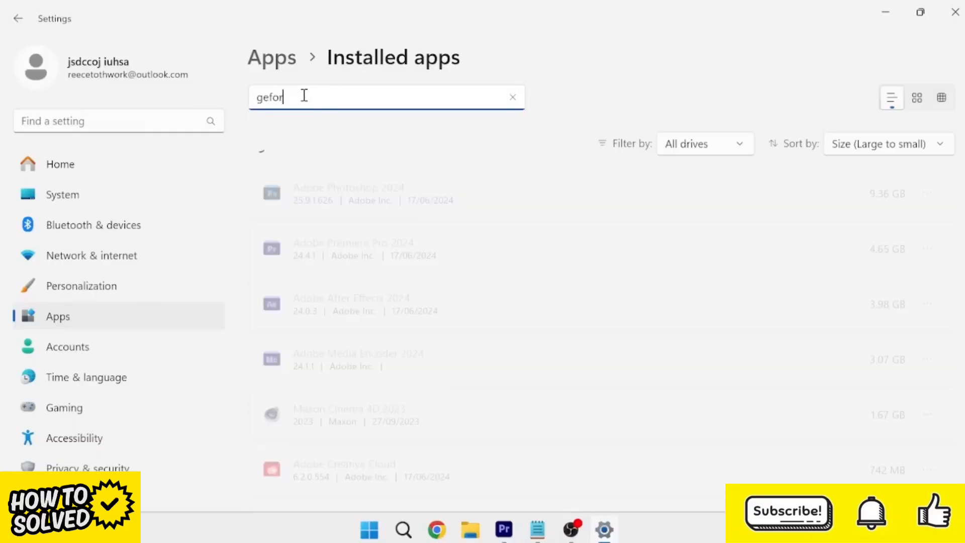
type("ce")
left_click(928, 194)
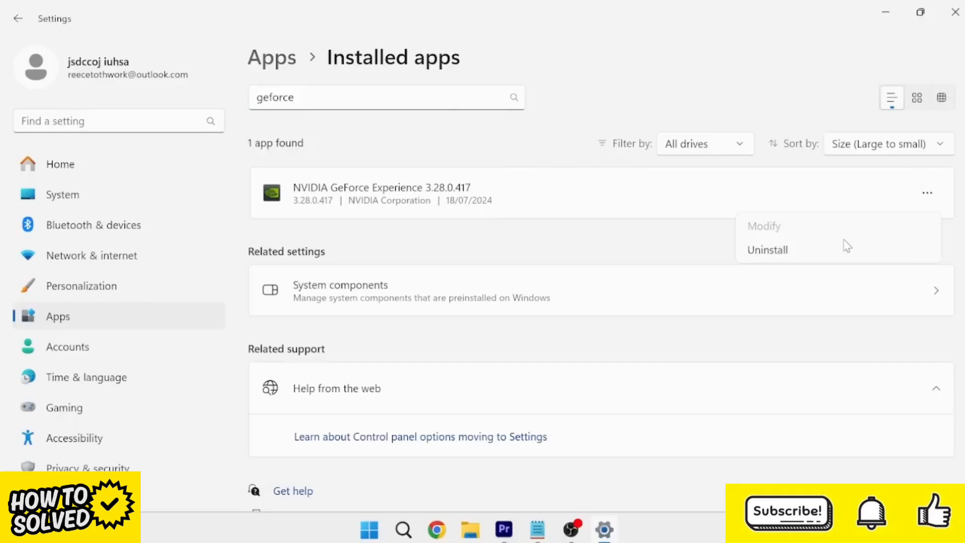
left_click(788, 252)
left_click(886, 279)
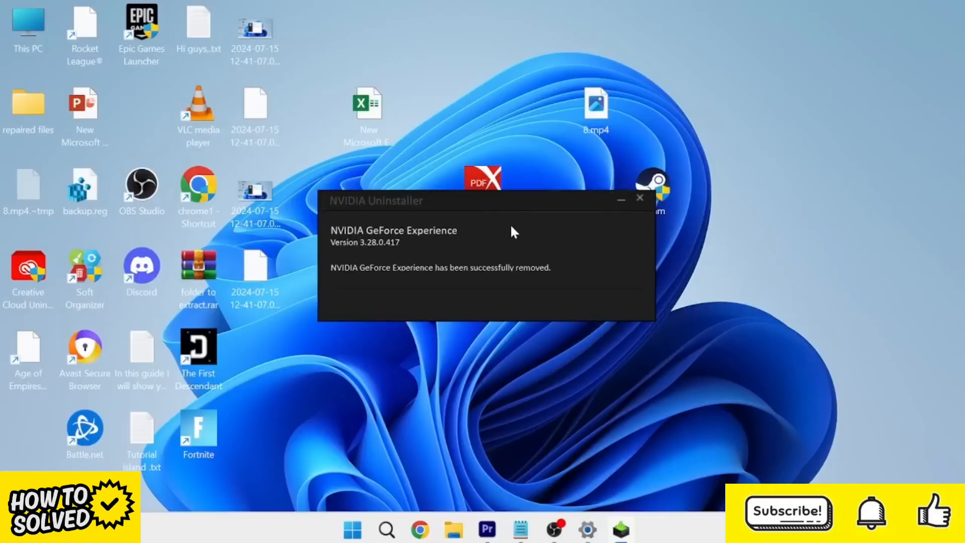
left_click(639, 198)
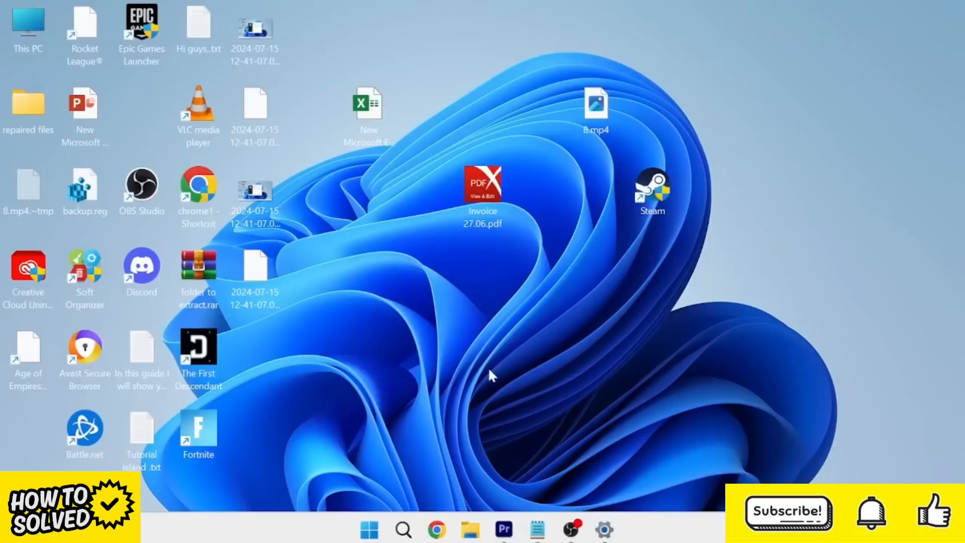
- Switch to Chrome, search Google for "geforce download experience" and open NVIDIA's Download GeForce Experience page
left_click(438, 529)
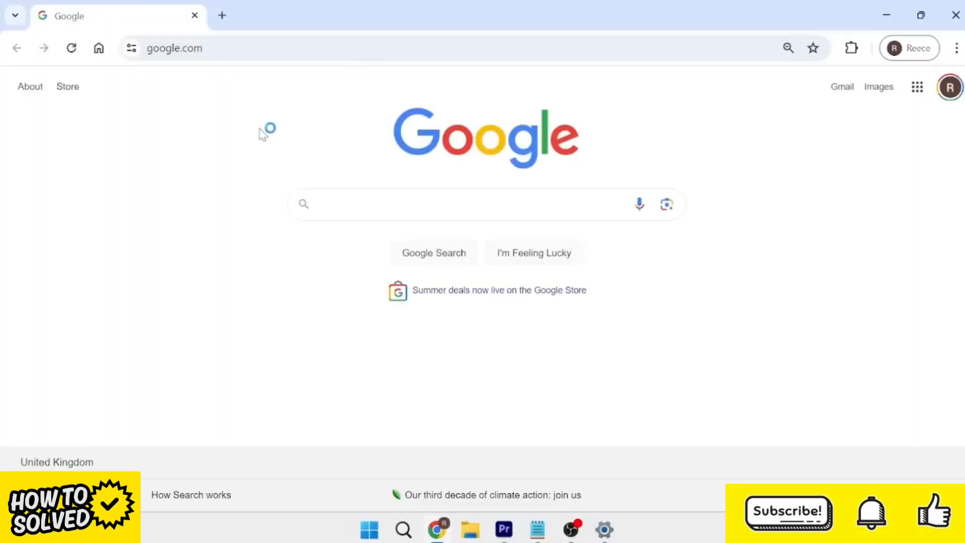
left_click(355, 204)
type("geforce")
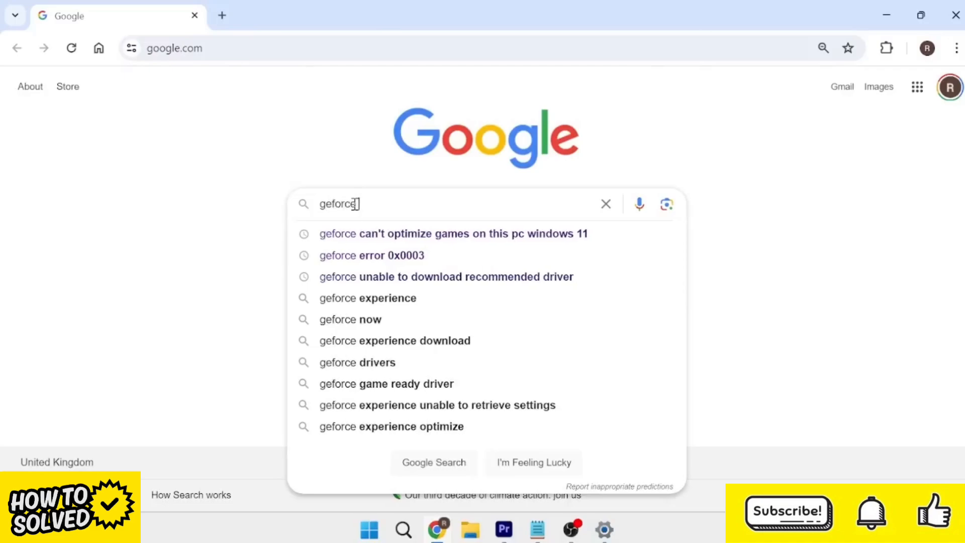
type(" download ex")
type("perience")
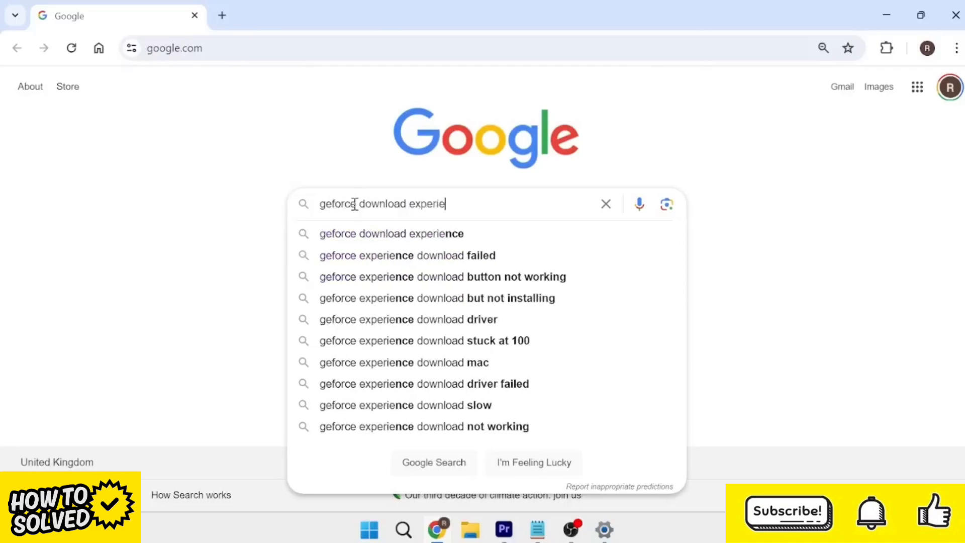
key("Return")
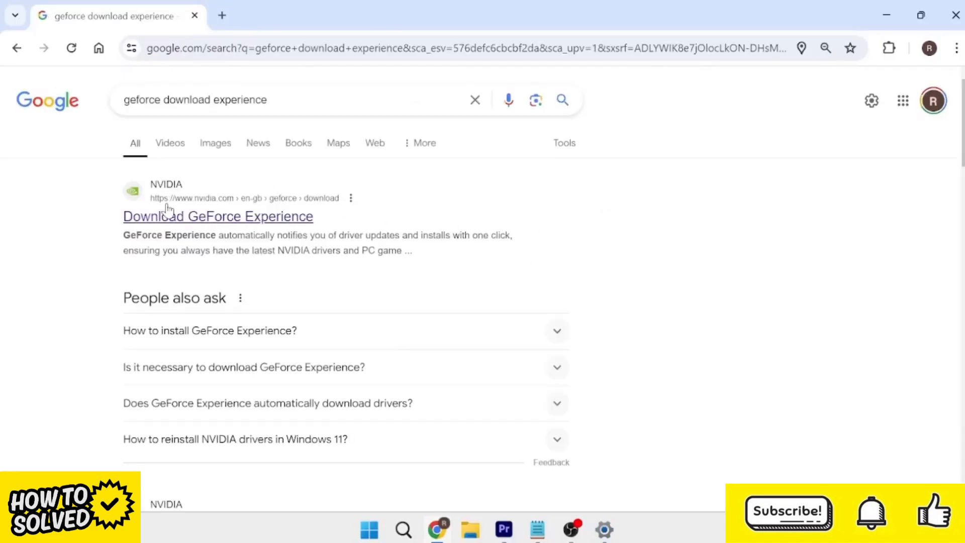
left_click(225, 217)
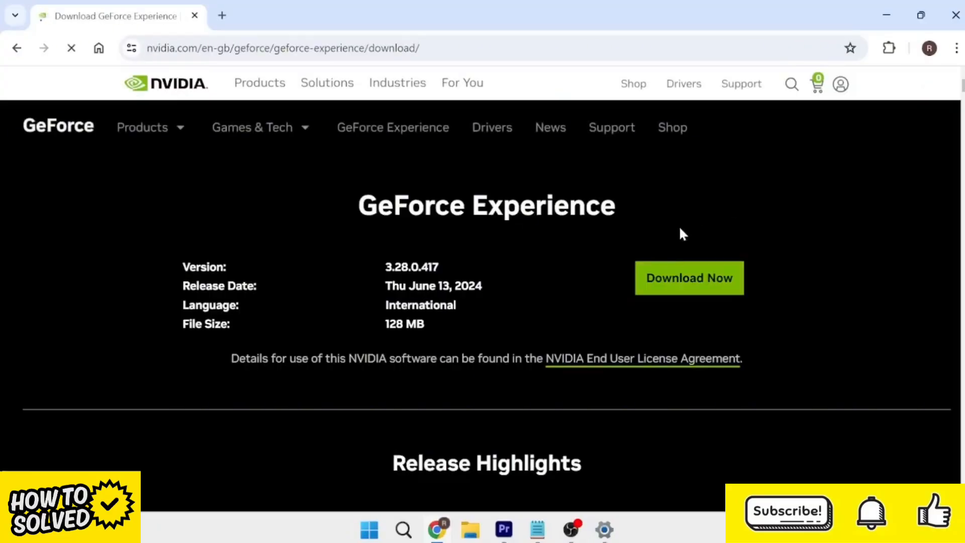
- Download the GeForce Experience installer and launch the downloaded GeForce_Experience_v3.28.0.417 (2).exe file
left_click(688, 277)
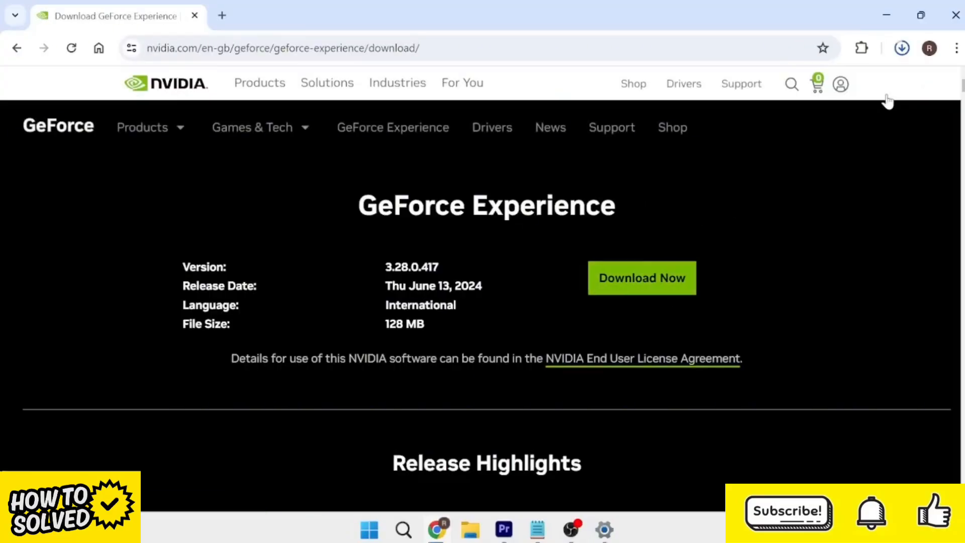
left_click(904, 49)
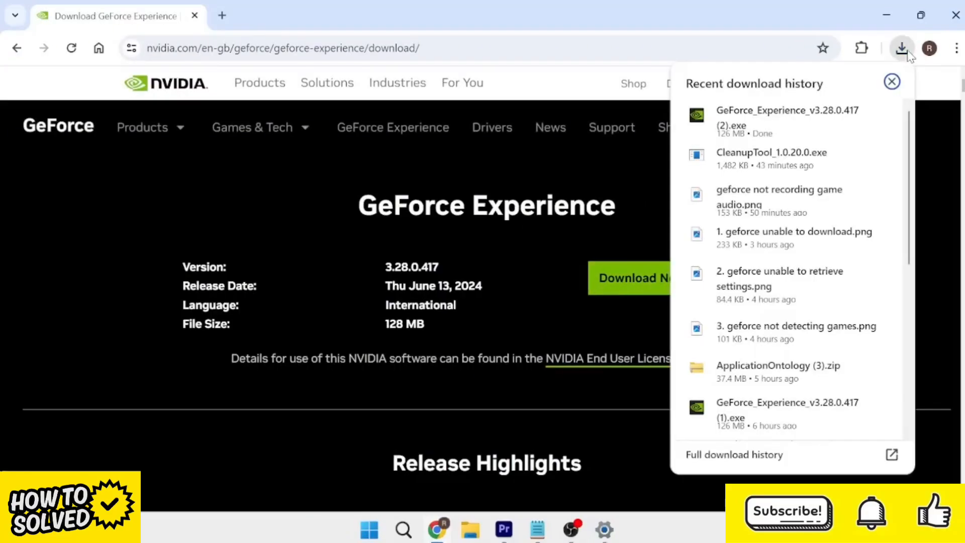
left_click(766, 121)
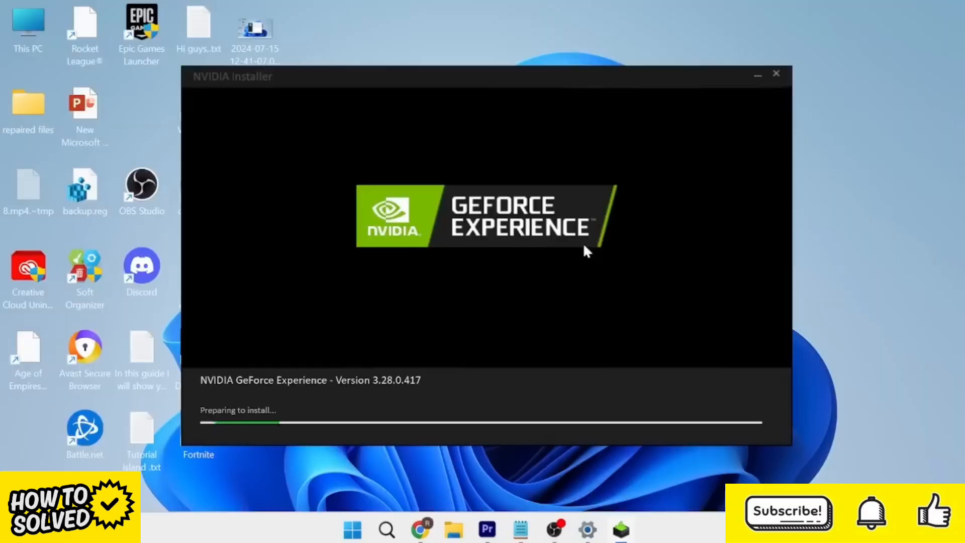